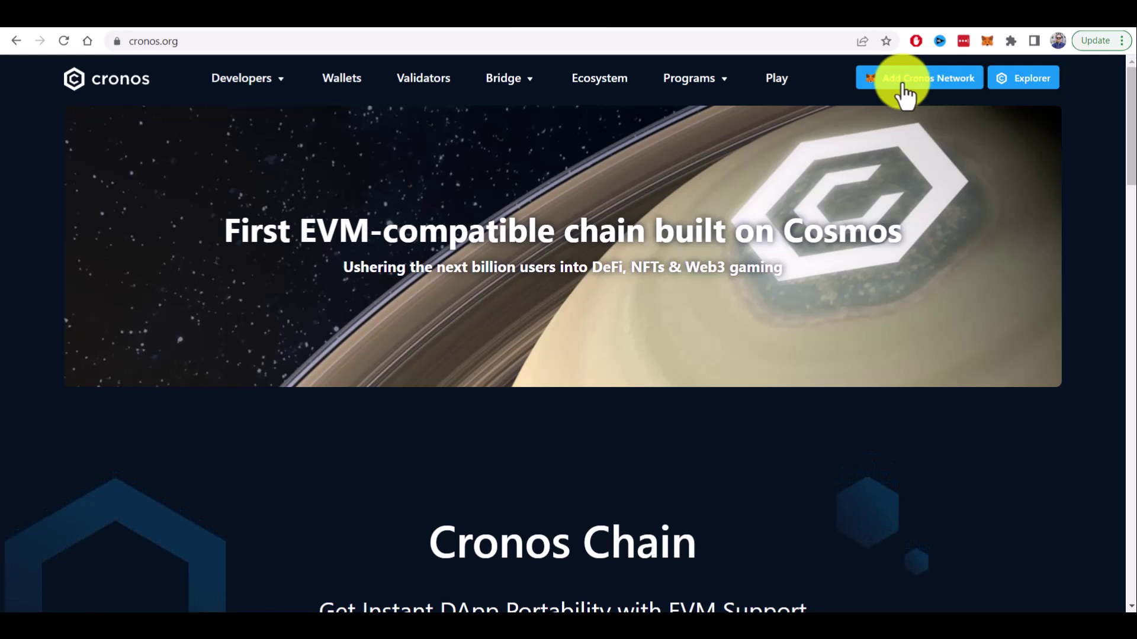
Add Cronos Mainnet to MetaMask and switch the wallet to it
left_click(903, 85)
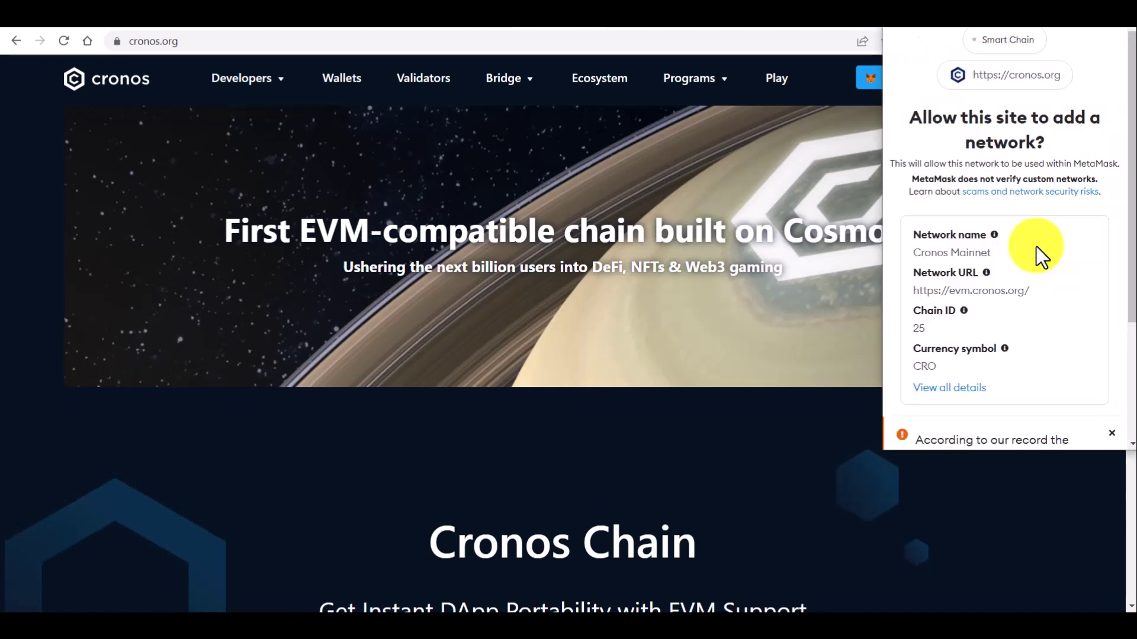
scroll(1036, 246, "down", 3)
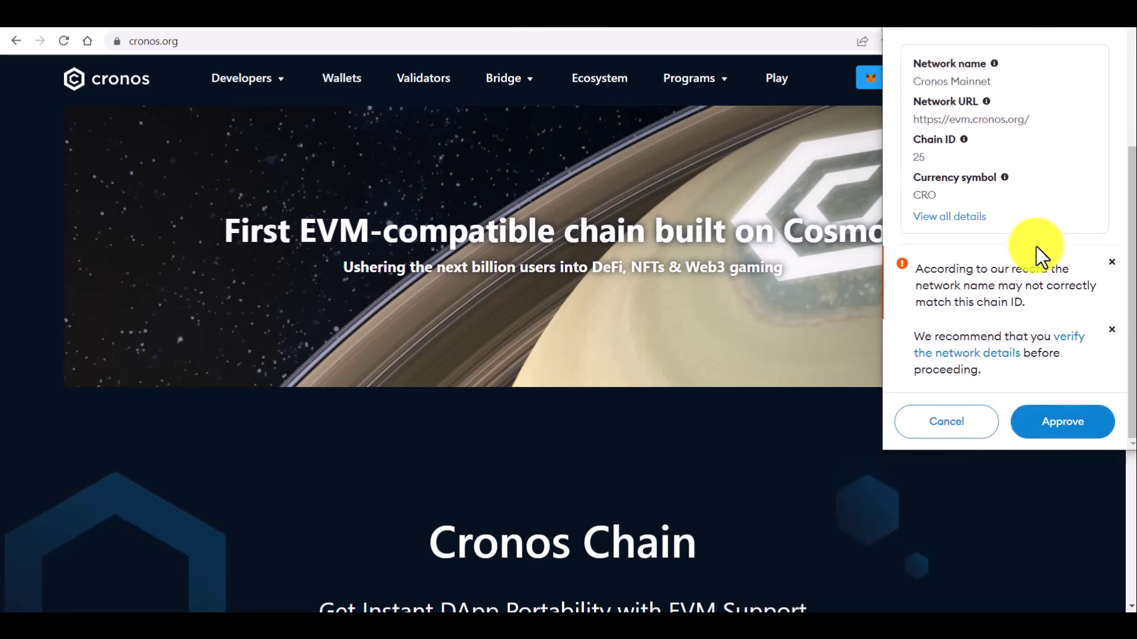
left_click(1064, 427)
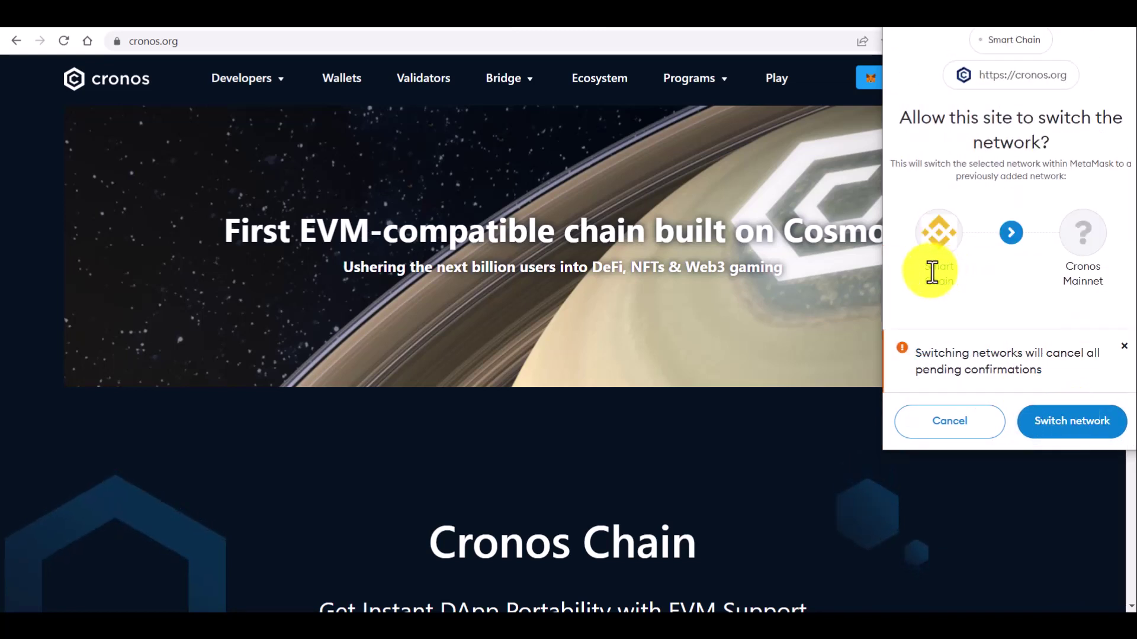
left_click(1061, 431)
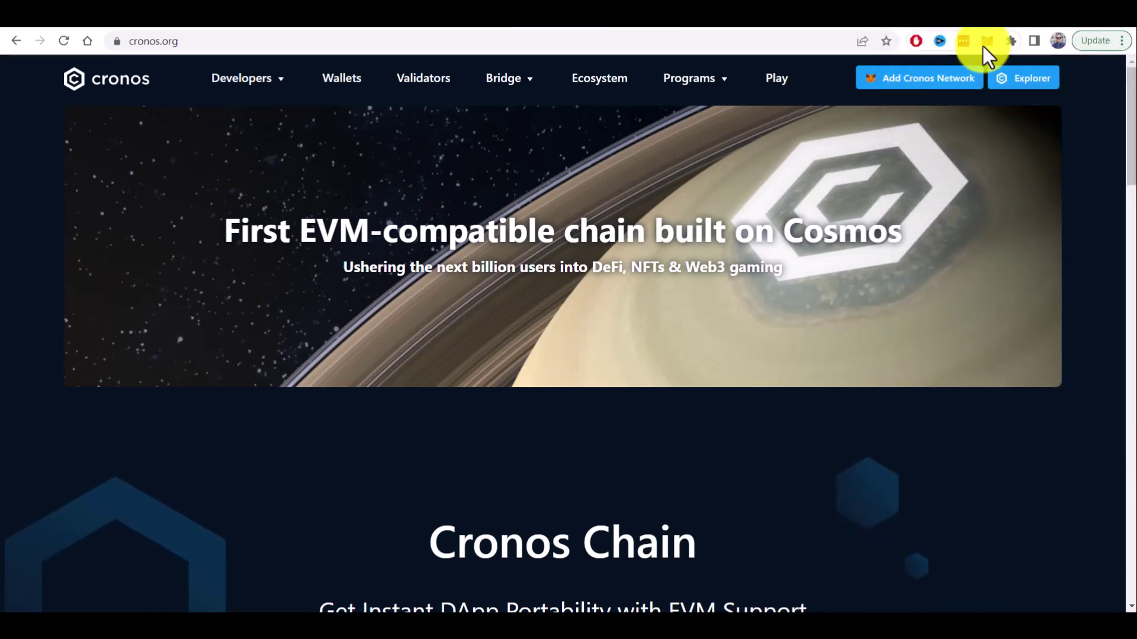
Check in MetaMask that Cronos Mainnet shows a 0 CRO balance, then close the wallet
left_click(985, 42)
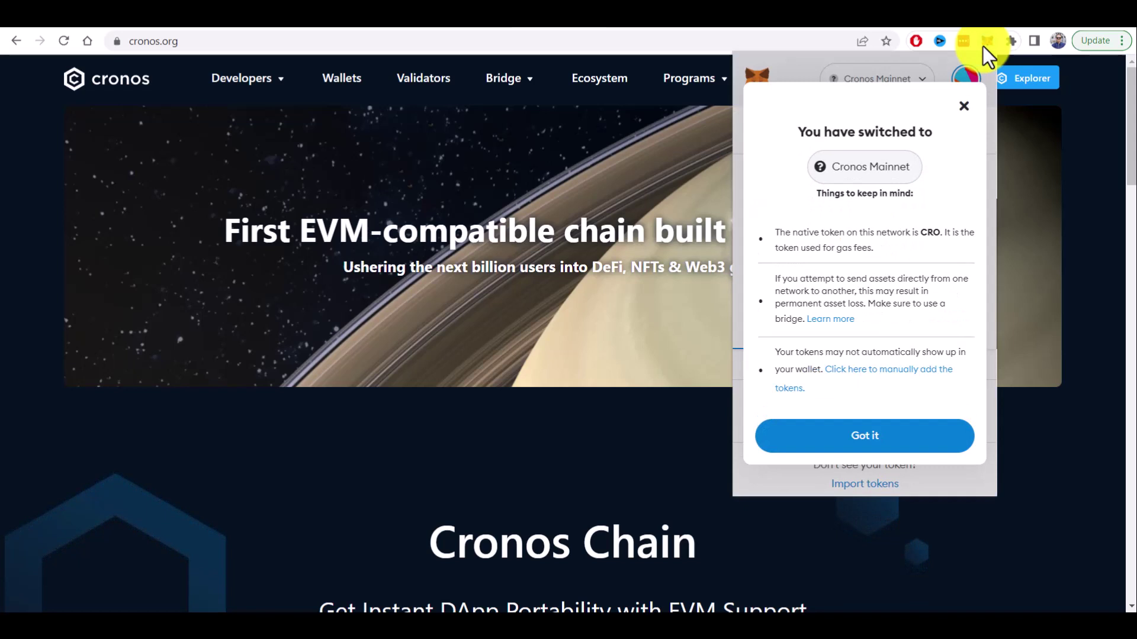
left_click(889, 438)
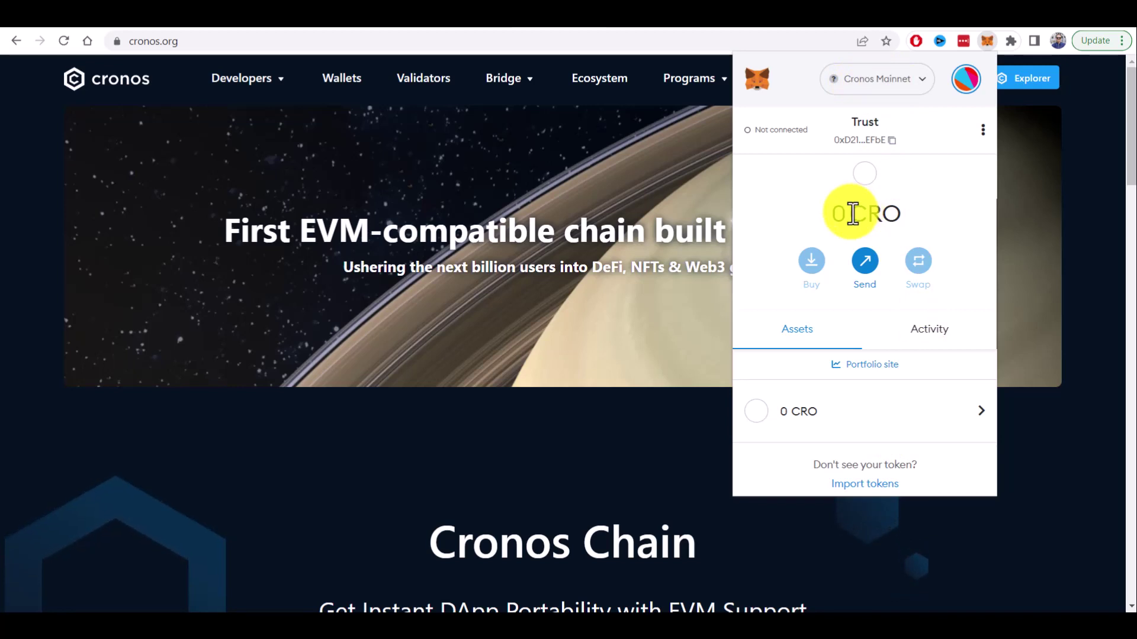
left_click_drag(838, 216, 894, 208)
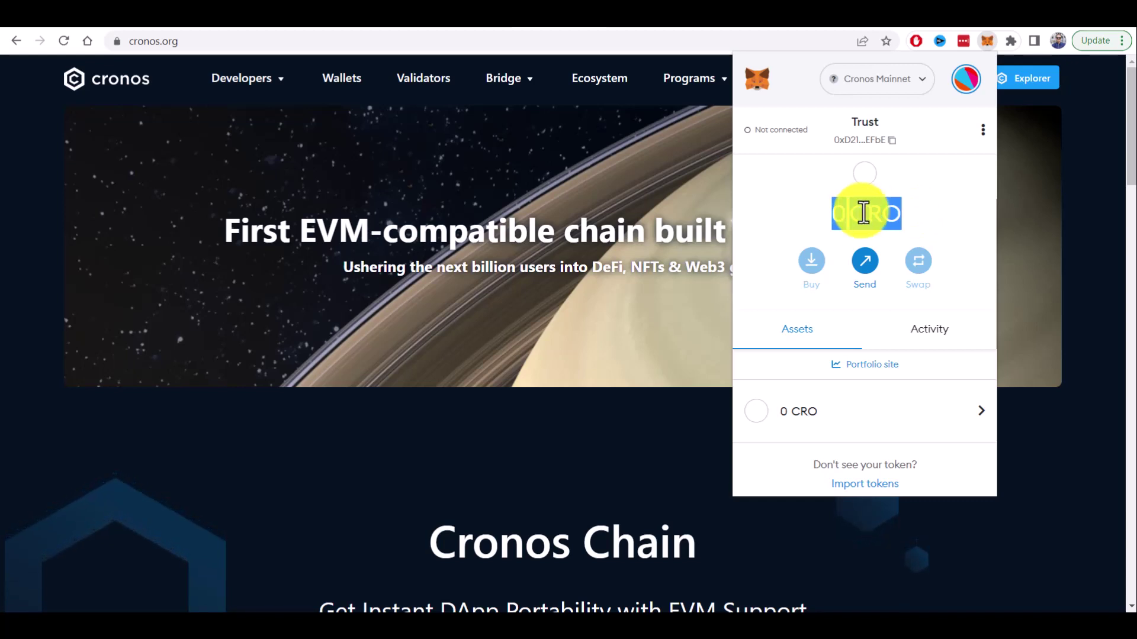
left_click(700, 197)
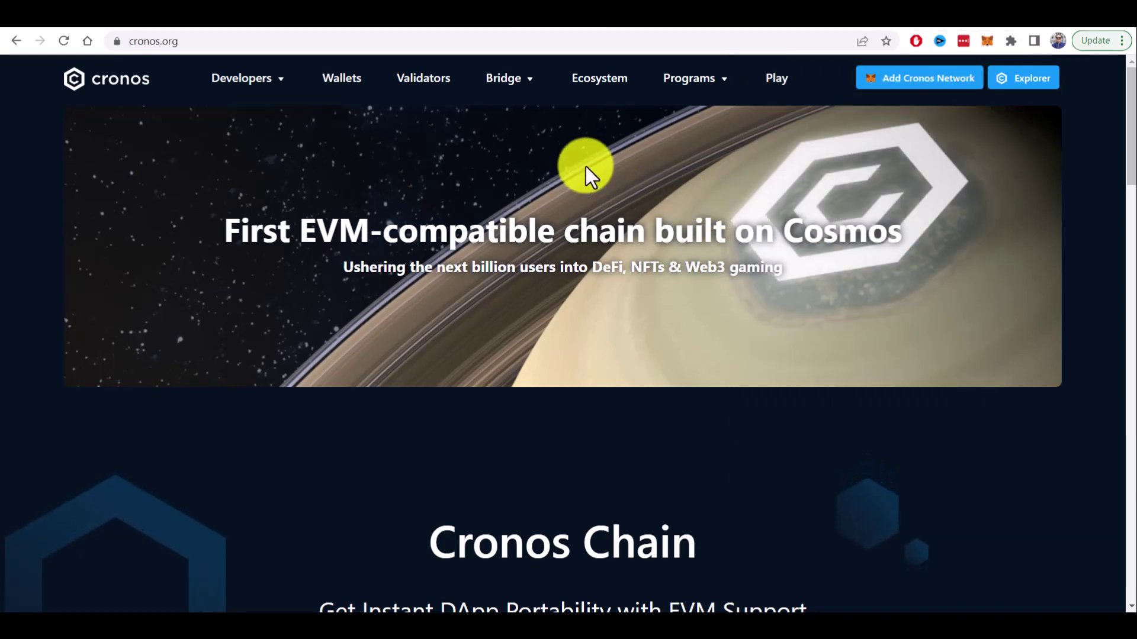
Open the Cronos Bridge web app via Bridge > 'From other chains (Cronos Bridge WebApp)'
mouse_move(525, 86)
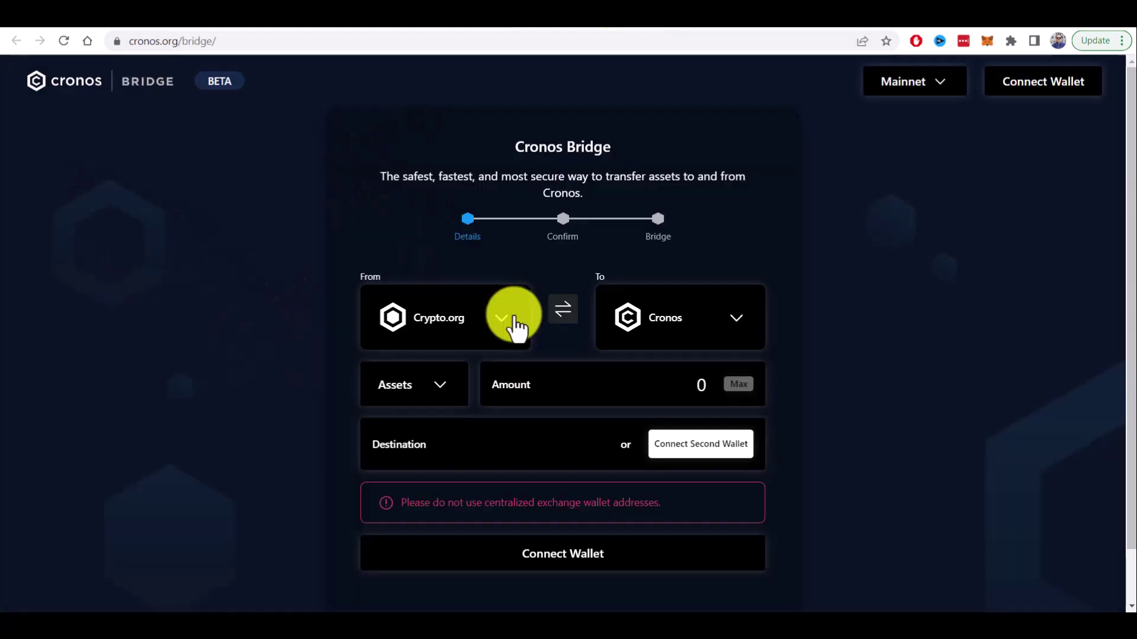
left_click(509, 320)
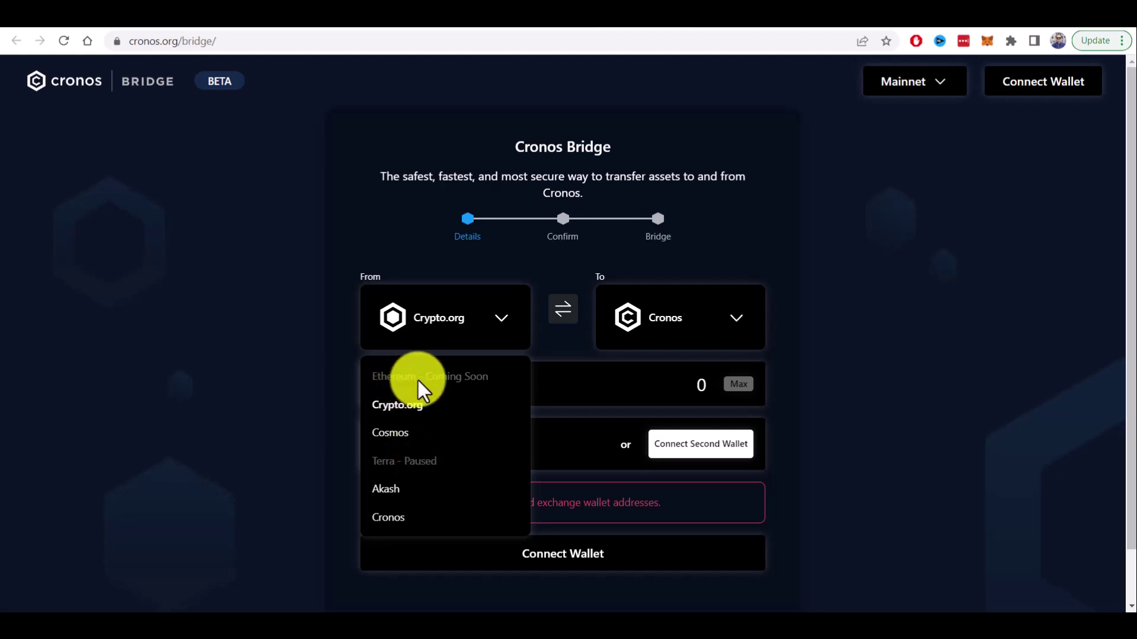
Close the From source-chain list on the Cronos Bridge page
left_click(794, 376)
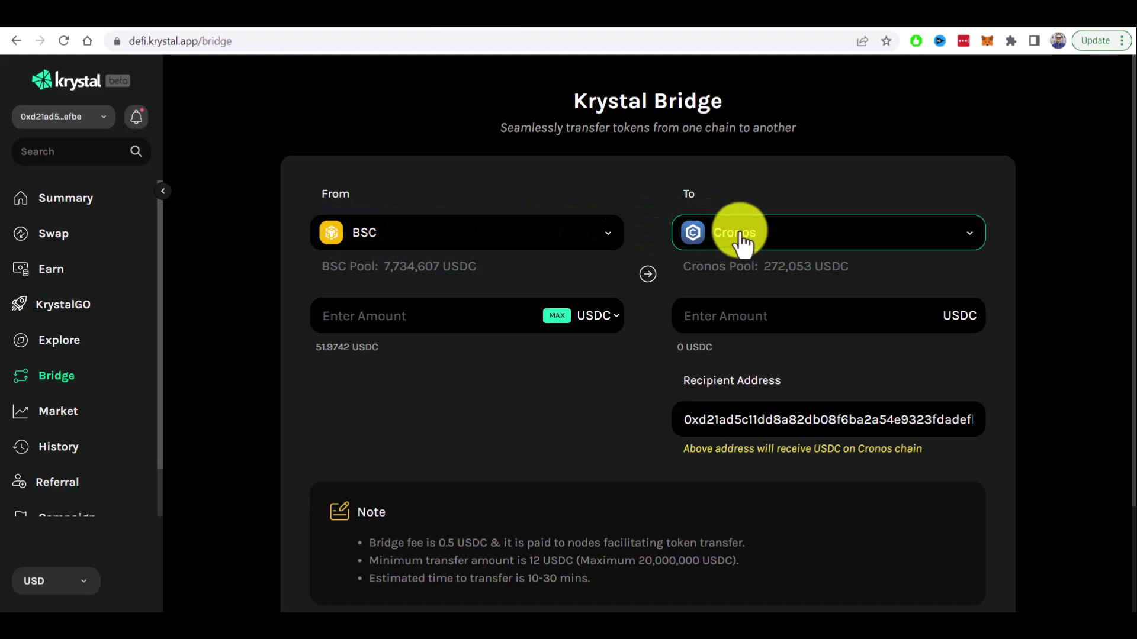
left_click(964, 240)
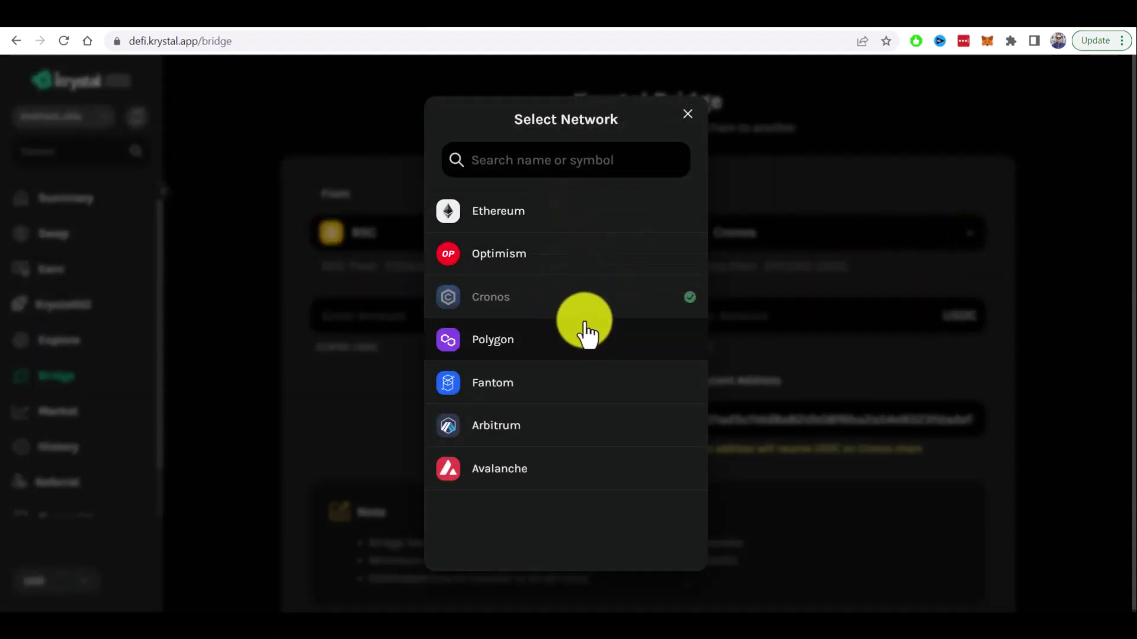
left_click(687, 114)
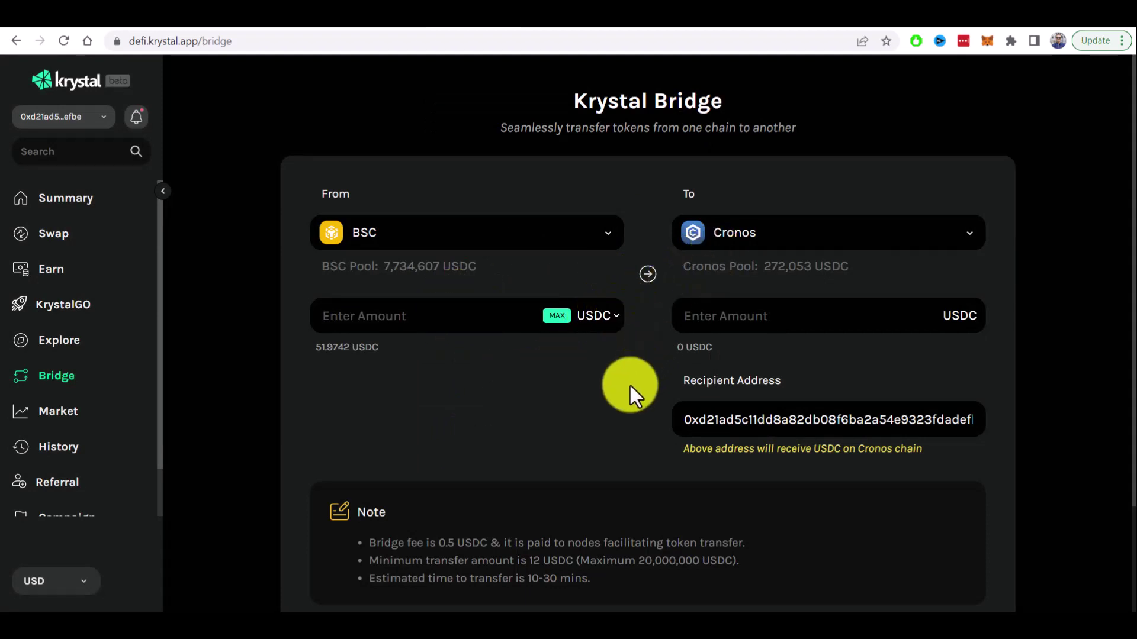
scroll(630, 388, "down", 2)
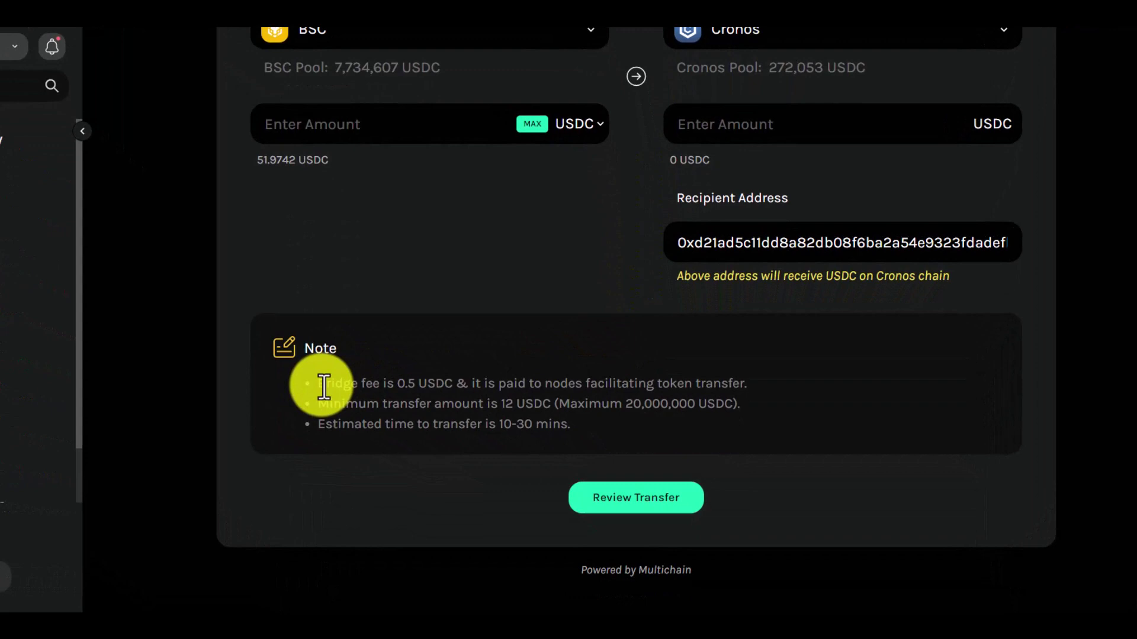
left_click_drag(369, 412, 447, 409)
left_click_drag(266, 274, 333, 283)
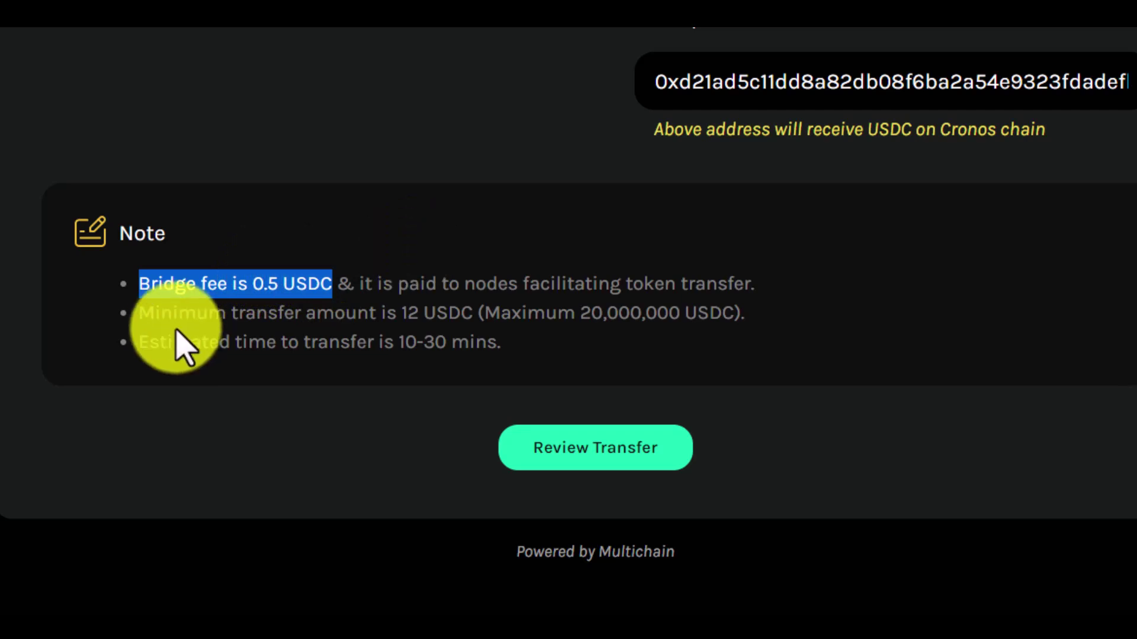
left_click_drag(155, 314, 701, 315)
scroll(761, 352, "up", 3)
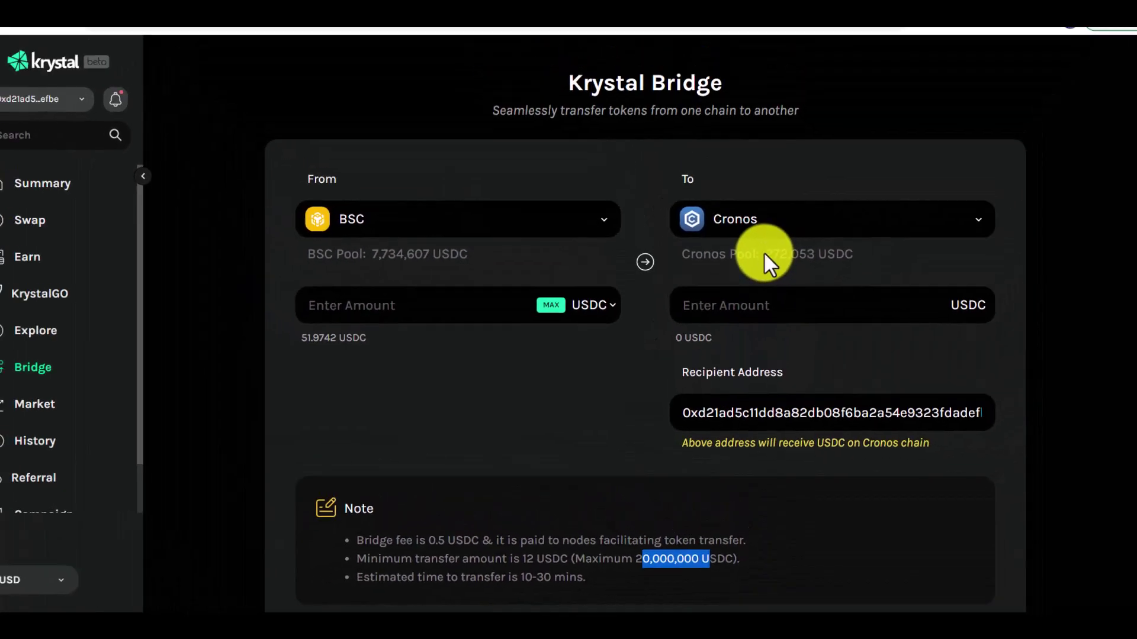
left_click_drag(764, 254, 814, 269)
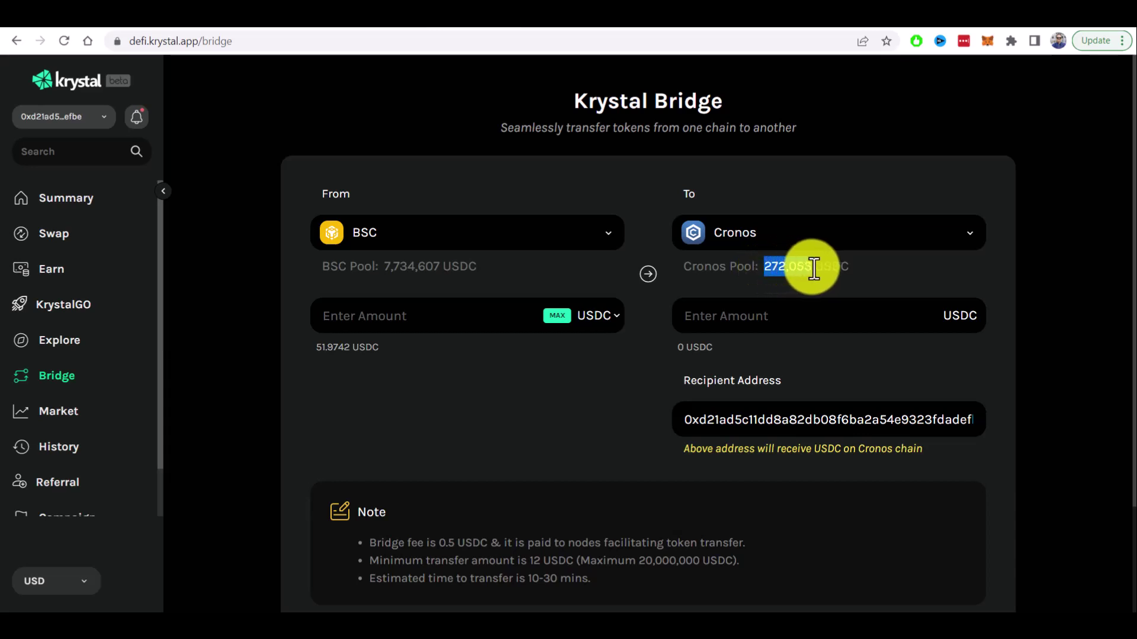
left_click(808, 269)
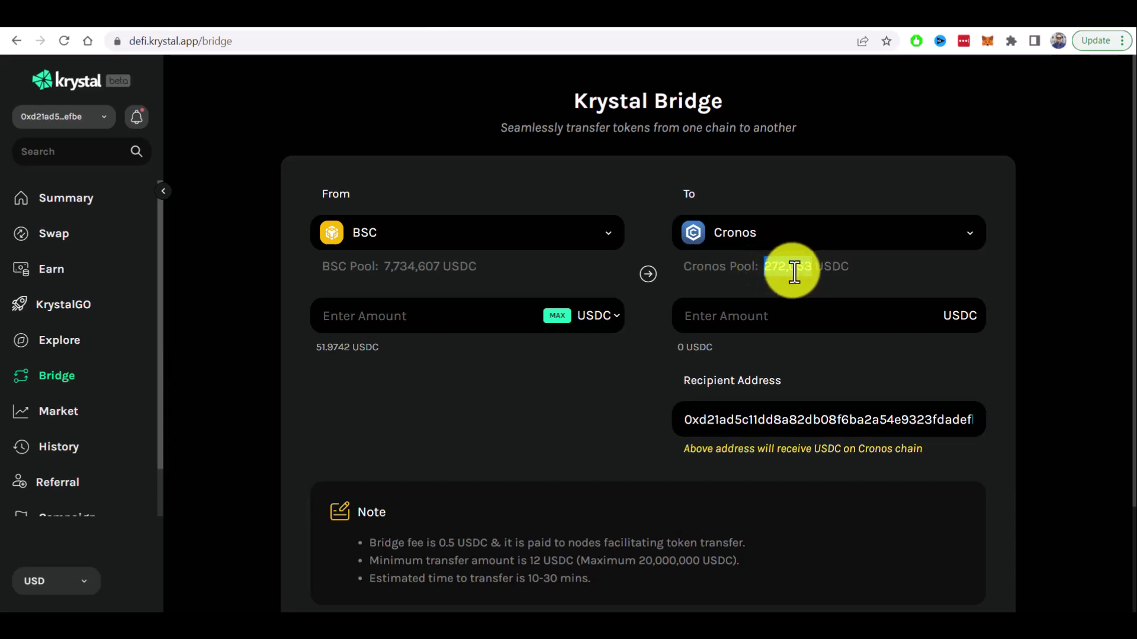
left_click_drag(686, 266, 848, 266)
left_click(728, 272)
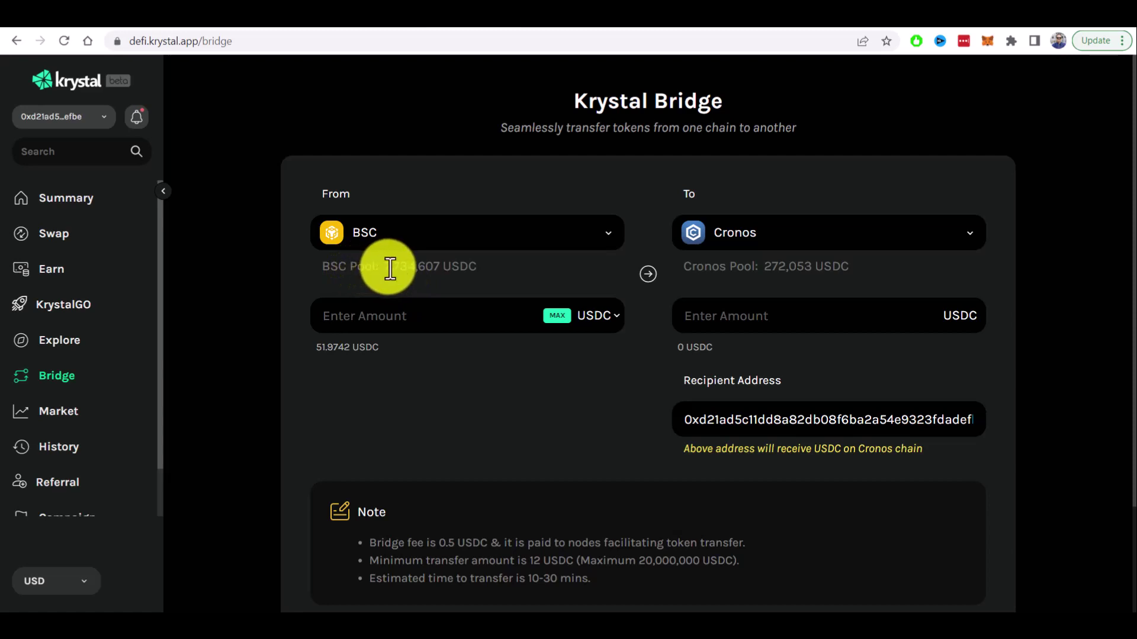
left_click_drag(385, 266, 477, 261)
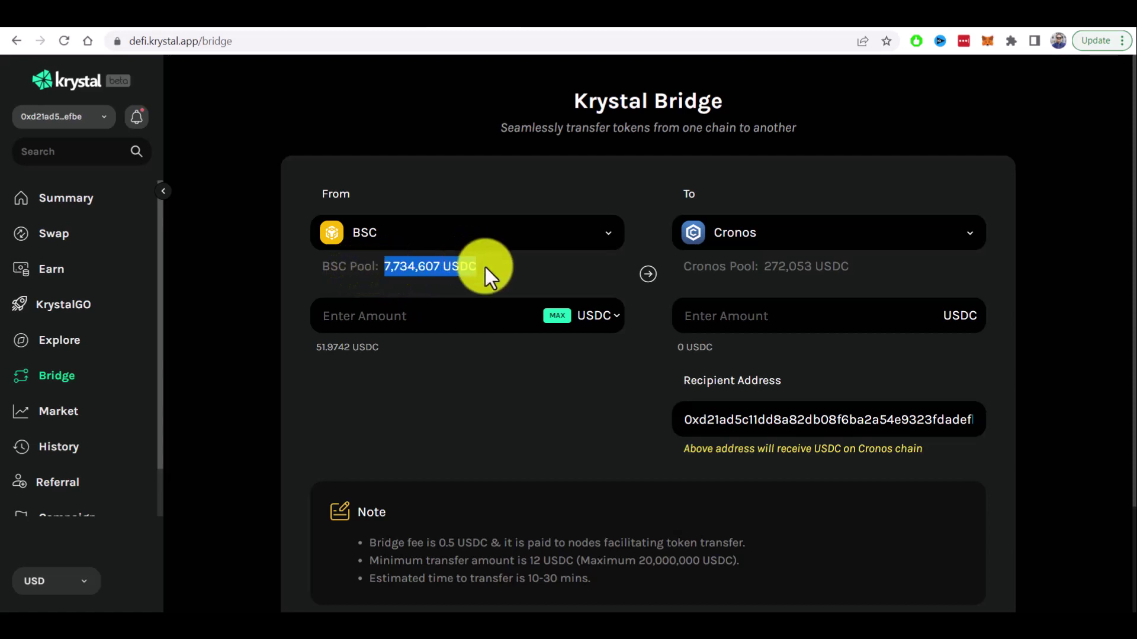
left_click_drag(704, 267, 823, 266)
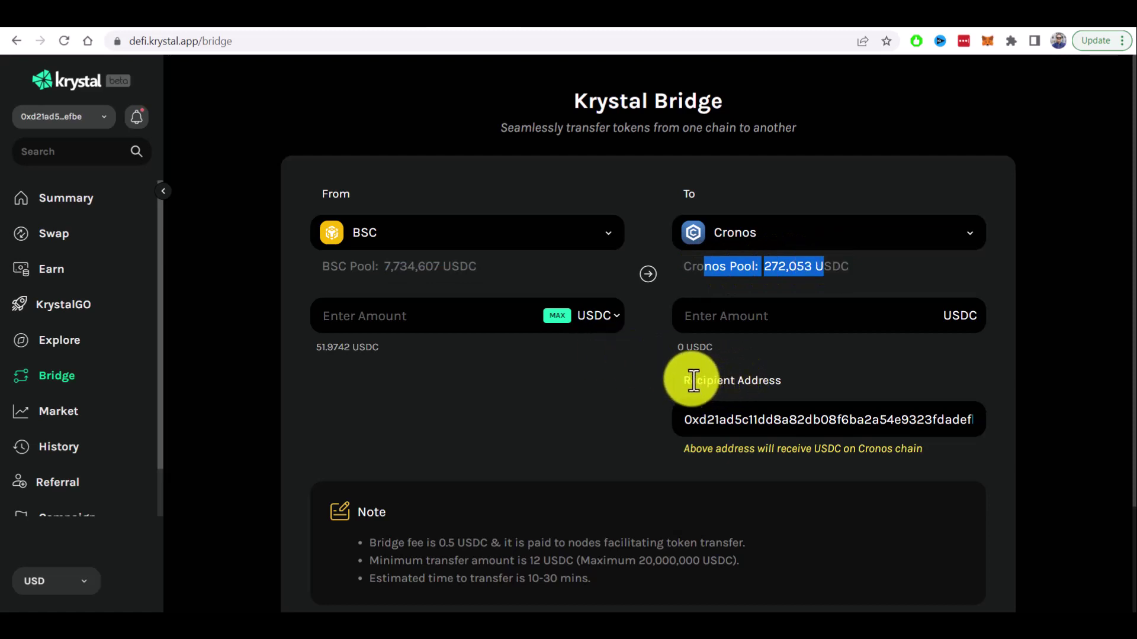
left_click_drag(685, 380, 787, 382)
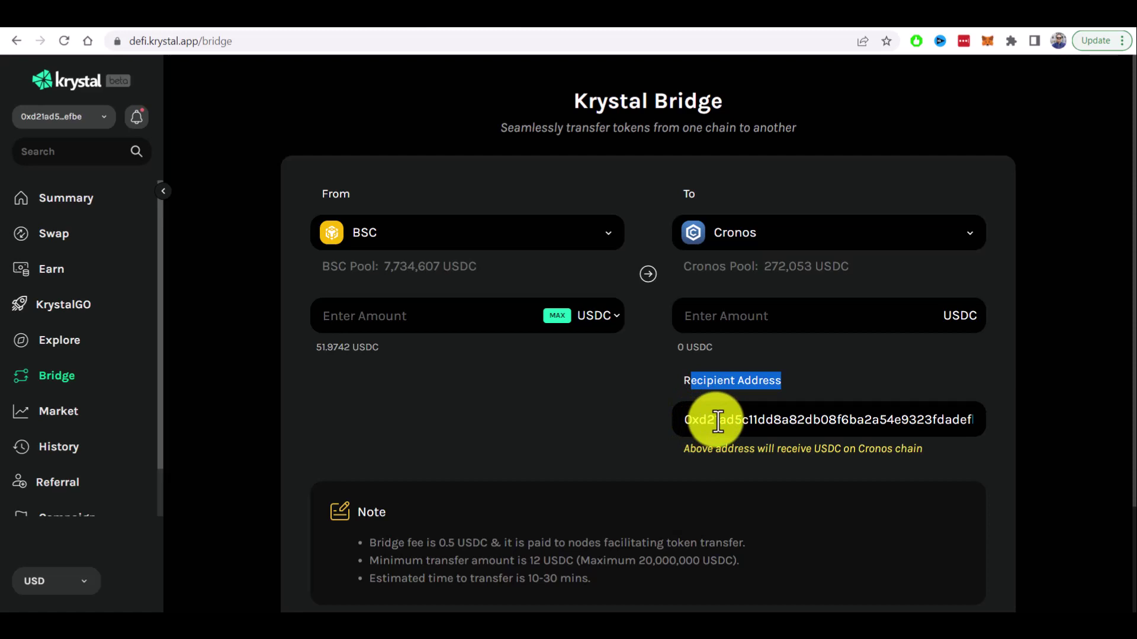
left_click(690, 412)
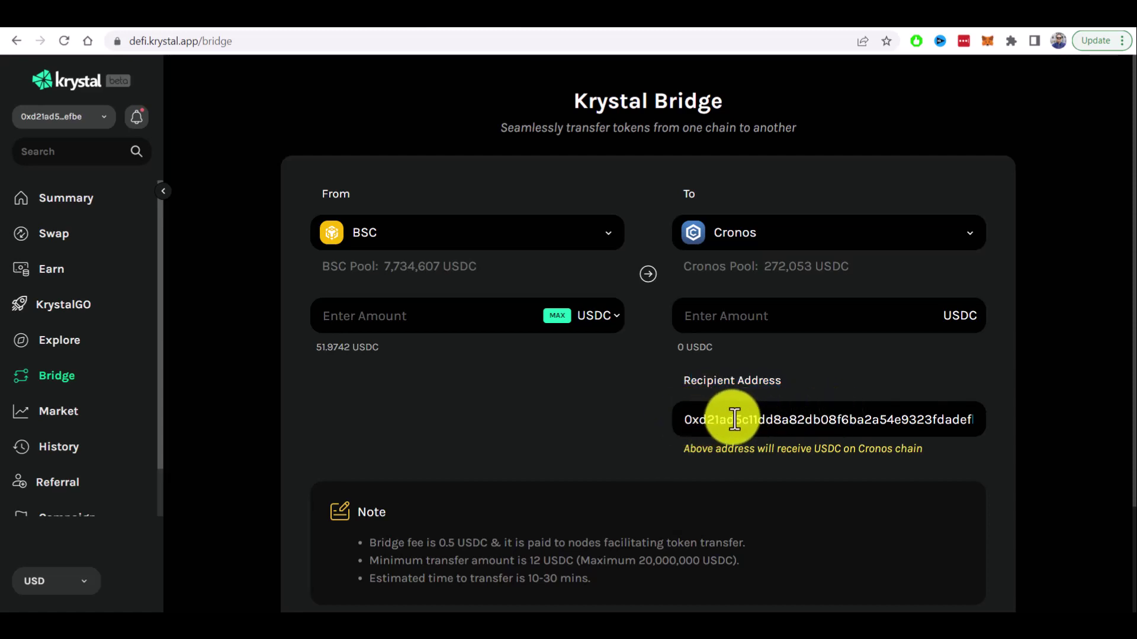
left_click_drag(690, 425, 634, 418)
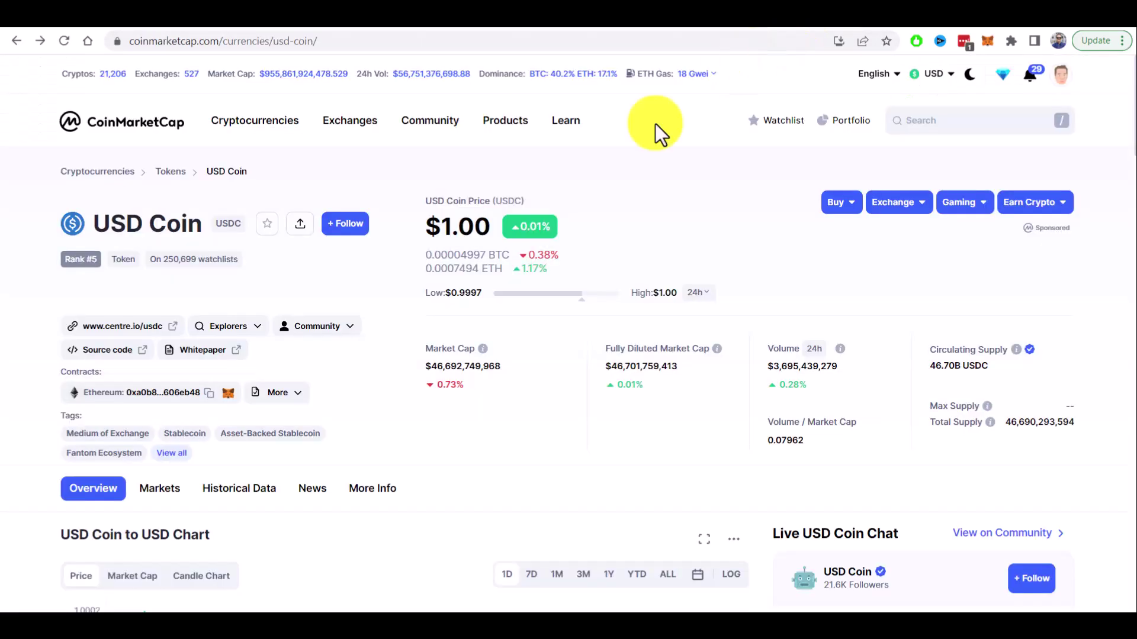
Expand USD Coin's contract list and scroll down to its Cronos contract address
scroll(190, 328, "down", 1)
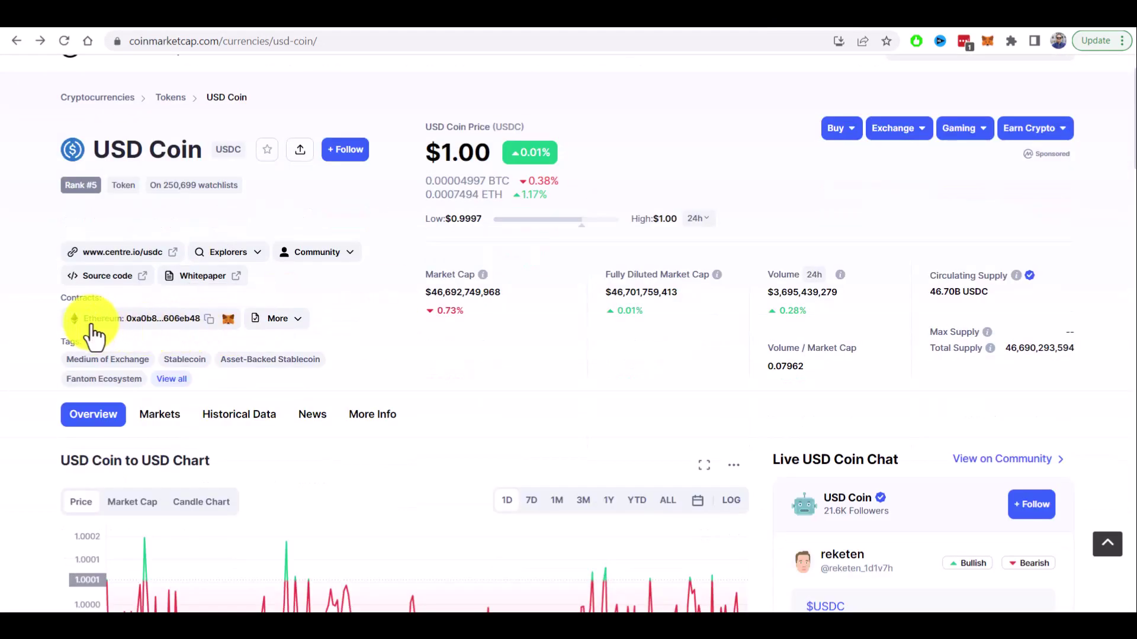
left_click(303, 328)
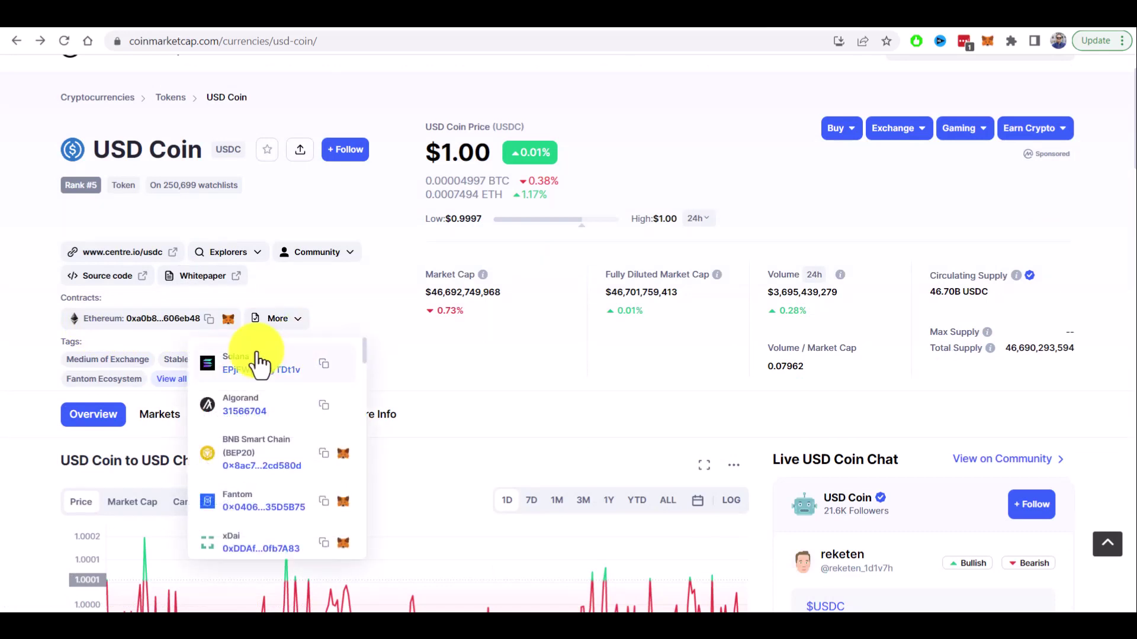
scroll(268, 406, "down", 1)
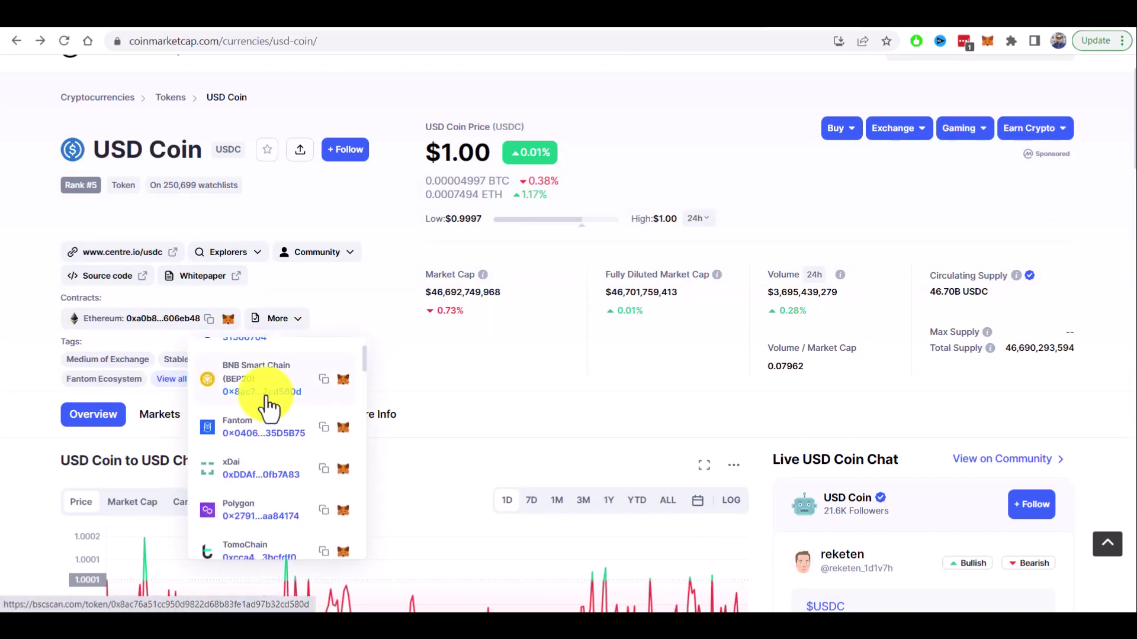
scroll(265, 427, "down", 1)
scroll(263, 422, "down", 2)
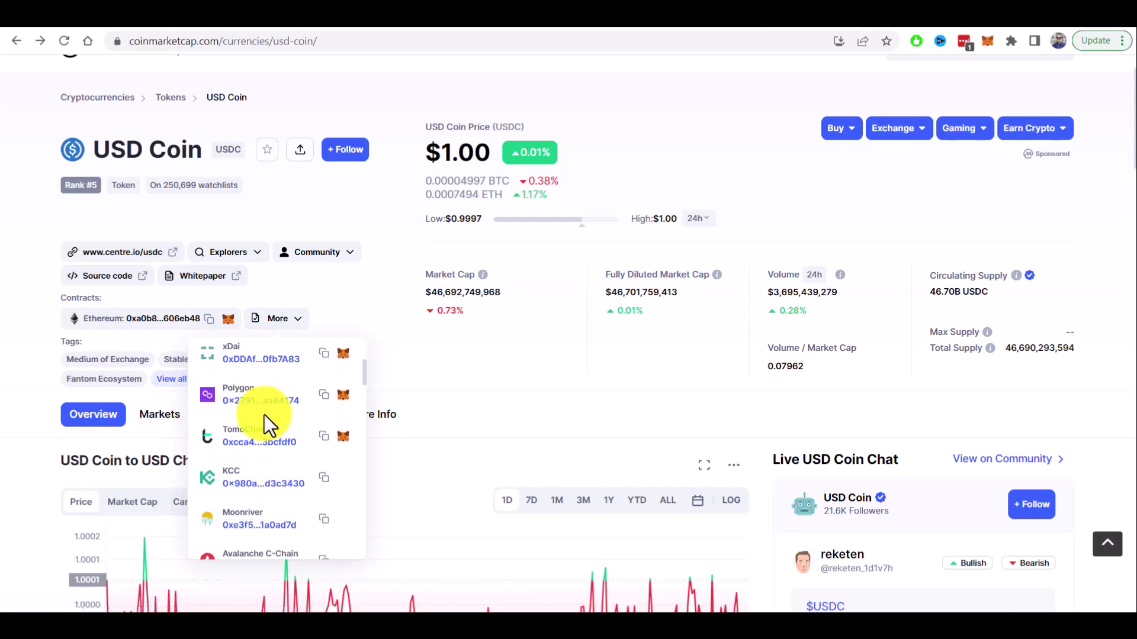
scroll(274, 414, "down", 1)
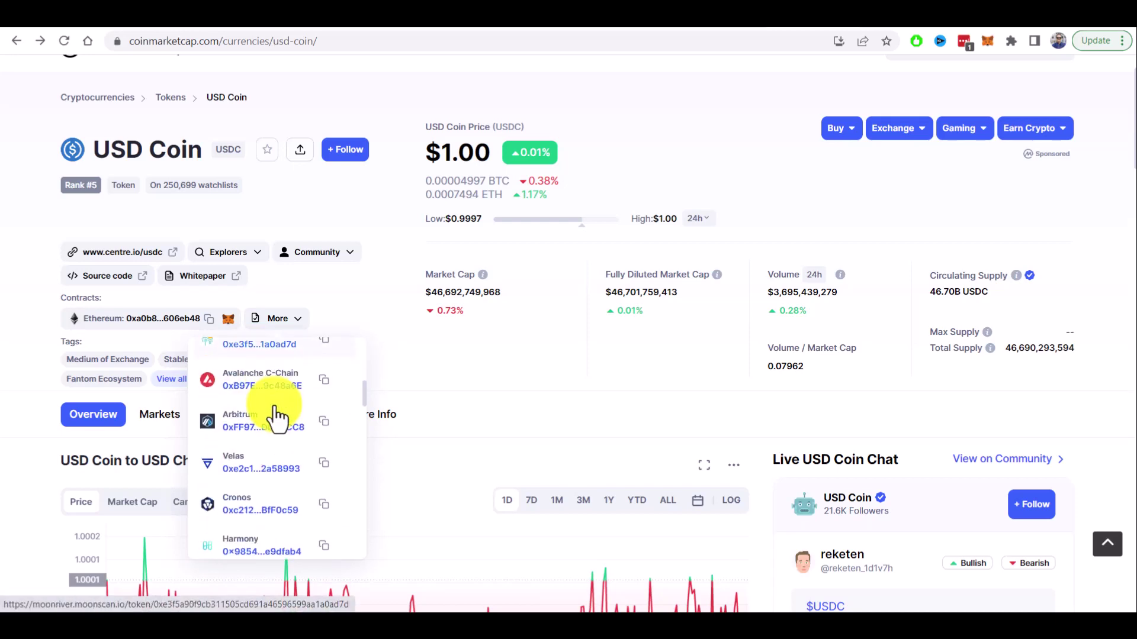
scroll(275, 412, "down", 2)
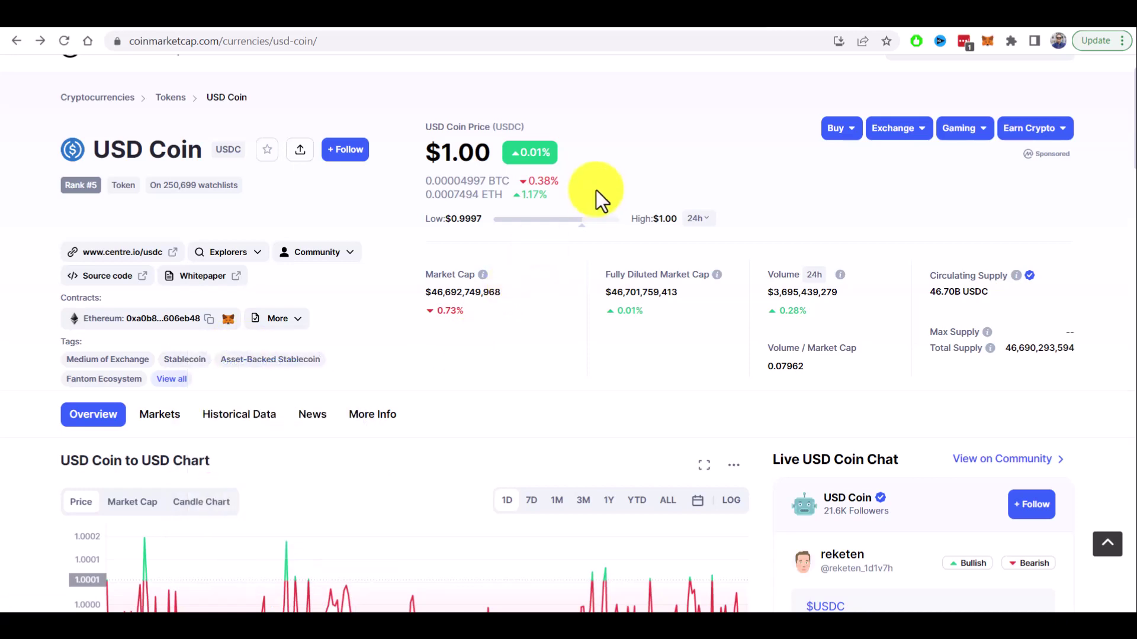
On the Krystal Bridge page, enter 12 USDC as the amount to bridge
left_click(472, 26)
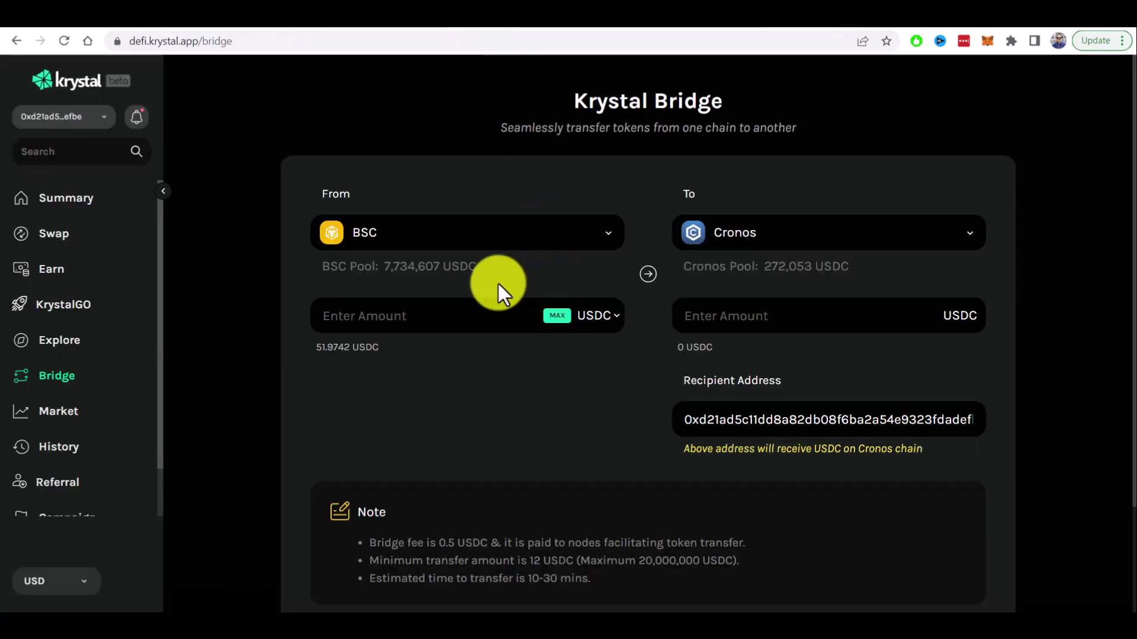
left_click(400, 318)
type("12")
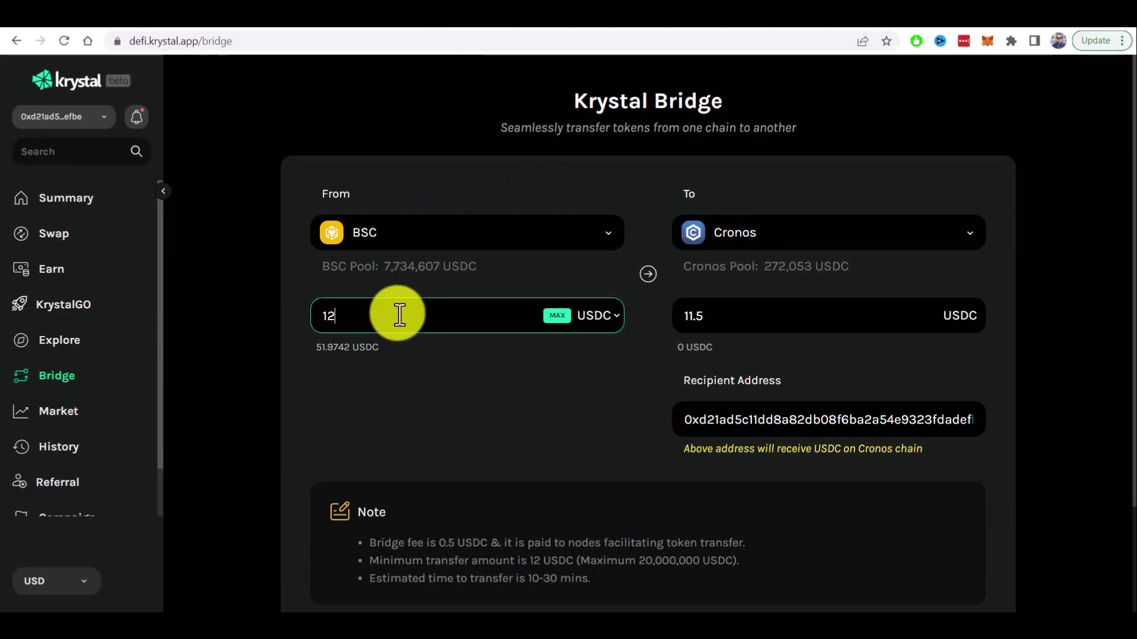
left_click(464, 371)
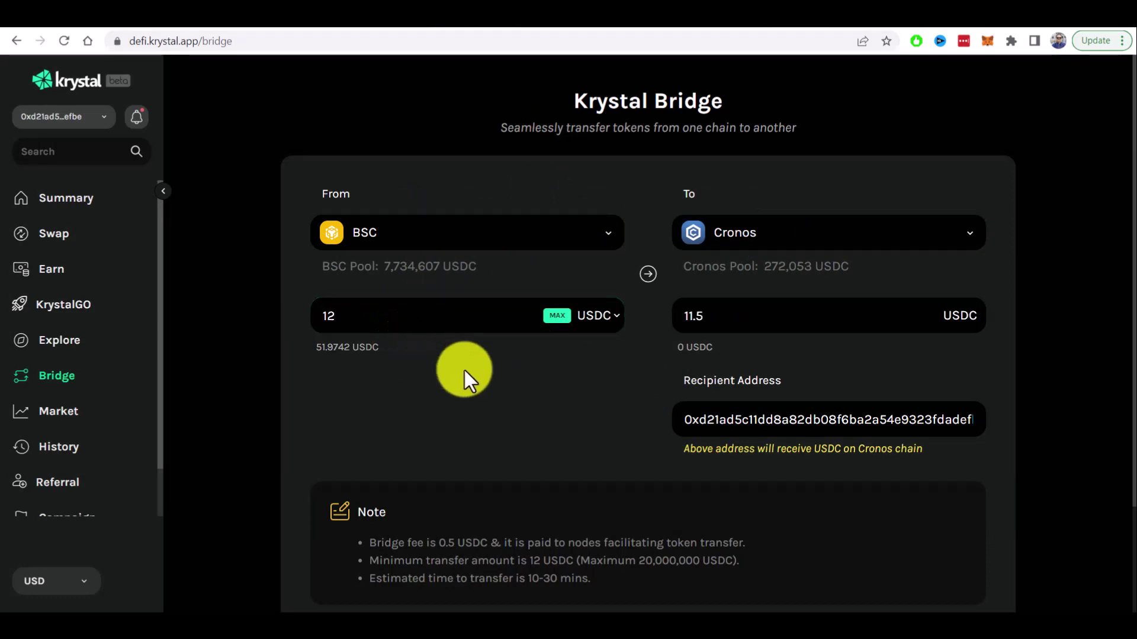
Approve USDC spending, letting MetaMask switch to Smart Chain and granting Krystal access
scroll(464, 370, "down", 1)
scroll(465, 371, "down", 1)
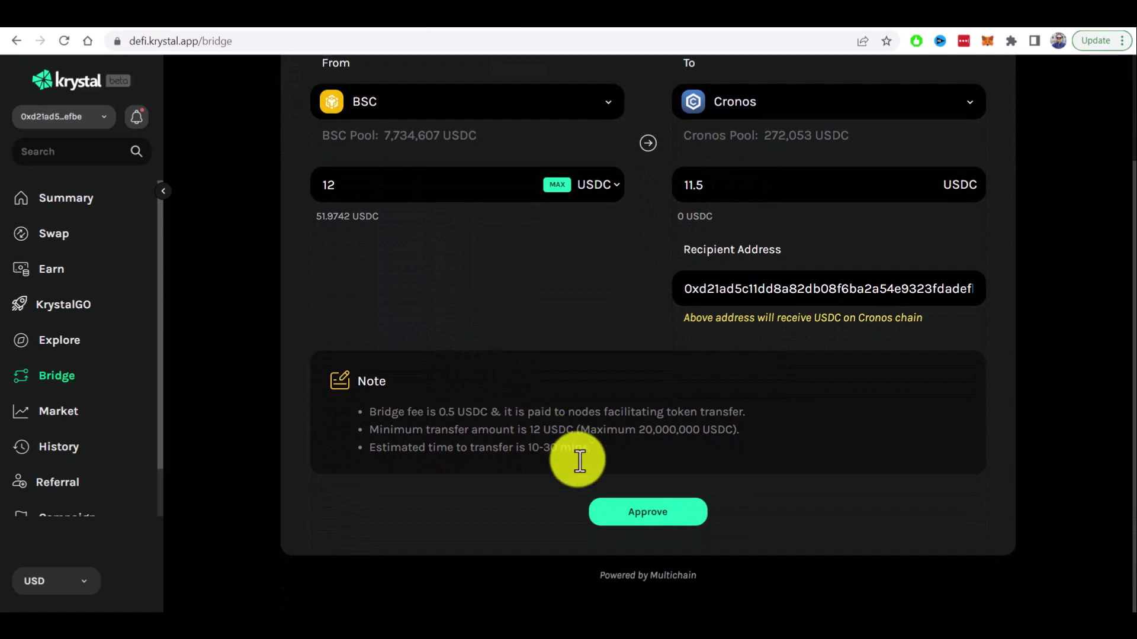
left_click(651, 521)
left_click(638, 457)
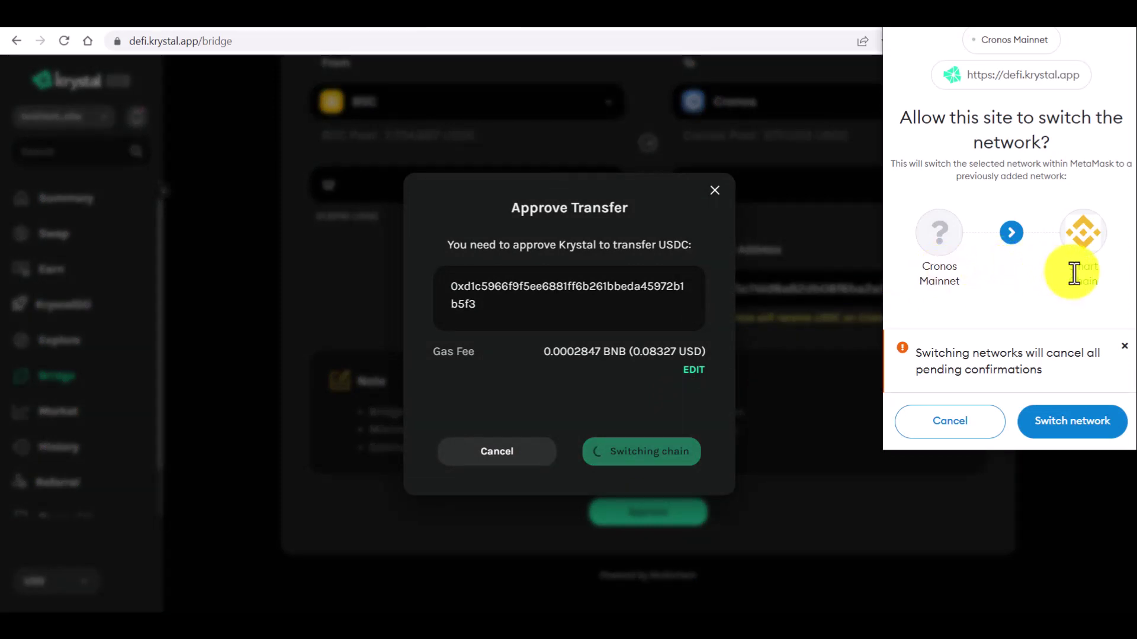
left_click(1064, 423)
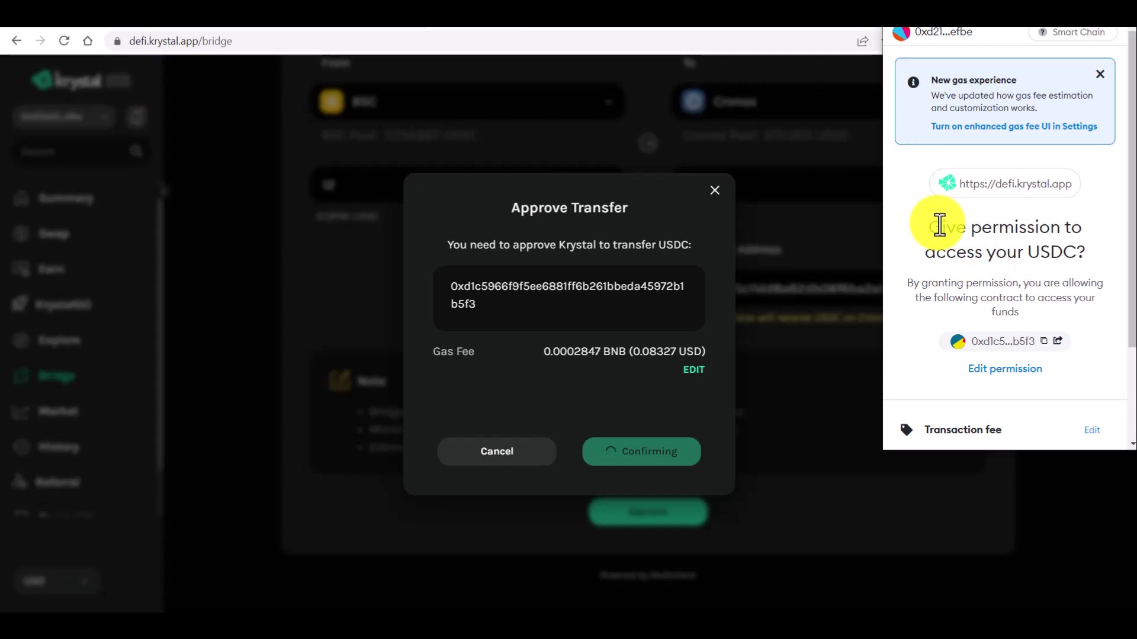
scroll(1080, 337, "down", 2)
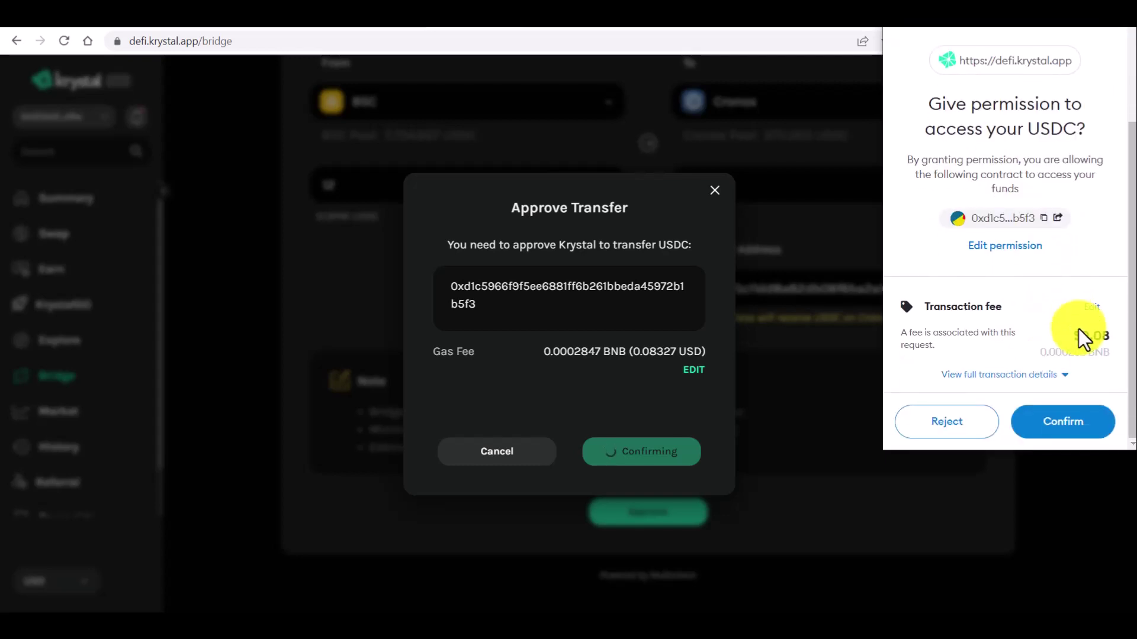
left_click(1068, 430)
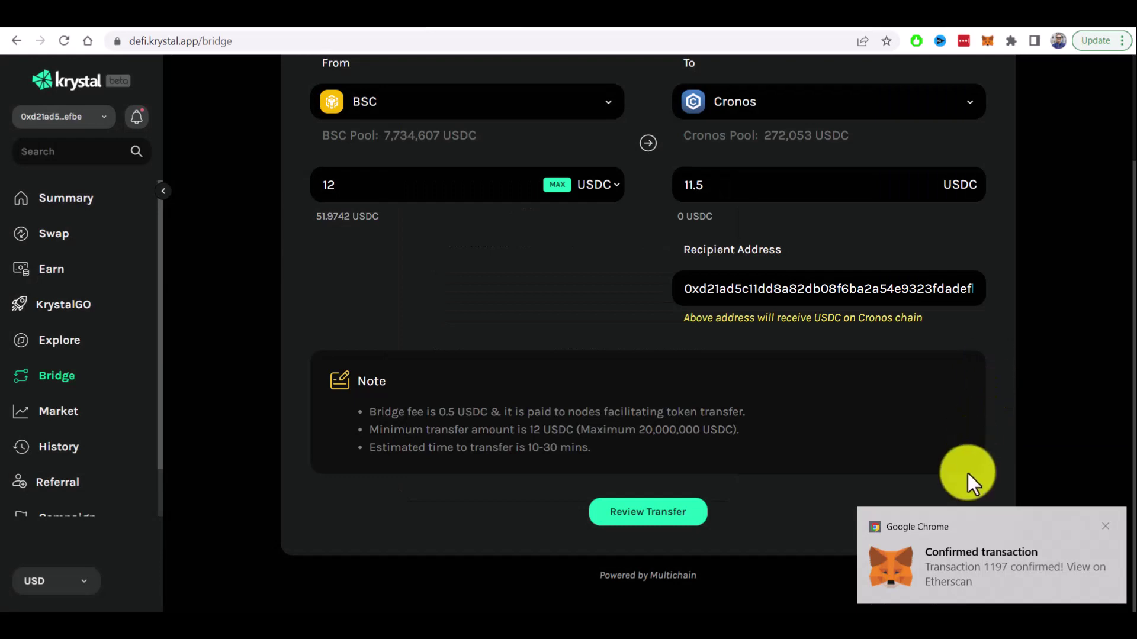
Review the transfer summary: 12 USDC sent, 0.5 USDC fee, 10-30 min estimate
left_click(646, 521)
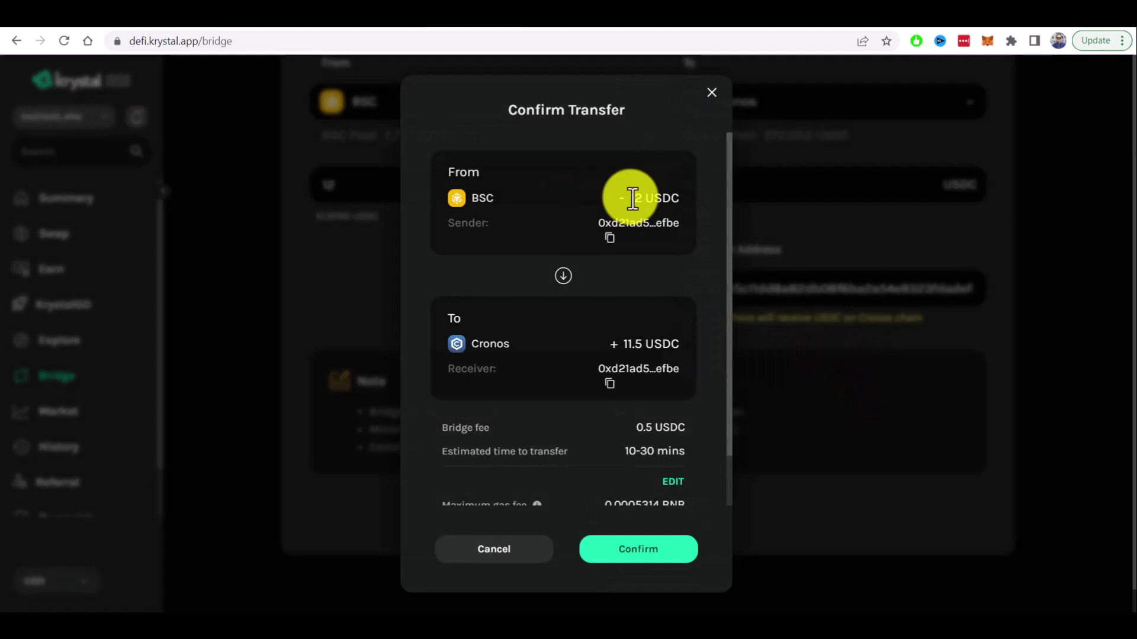
left_click_drag(634, 199, 680, 201)
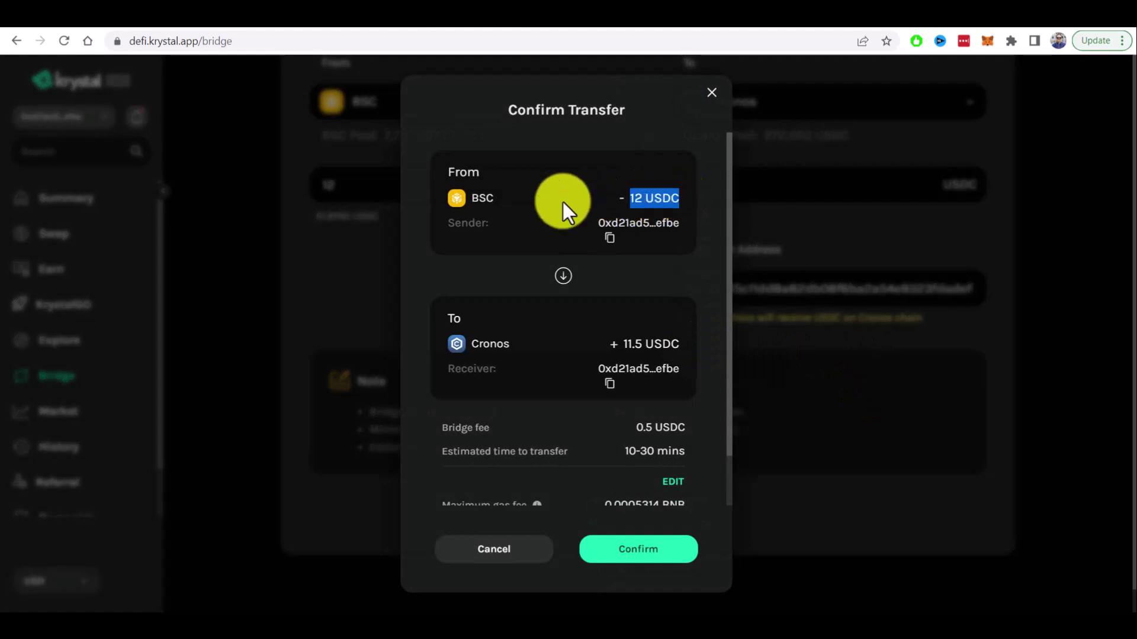
scroll(592, 300, "down", 1)
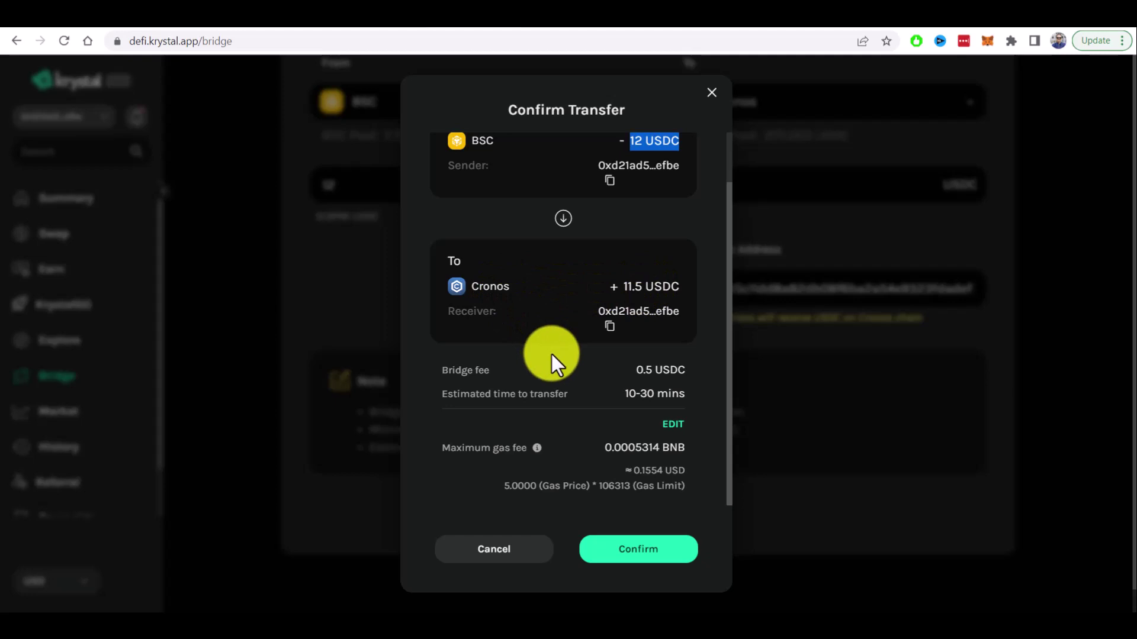
left_click_drag(635, 345, 680, 342)
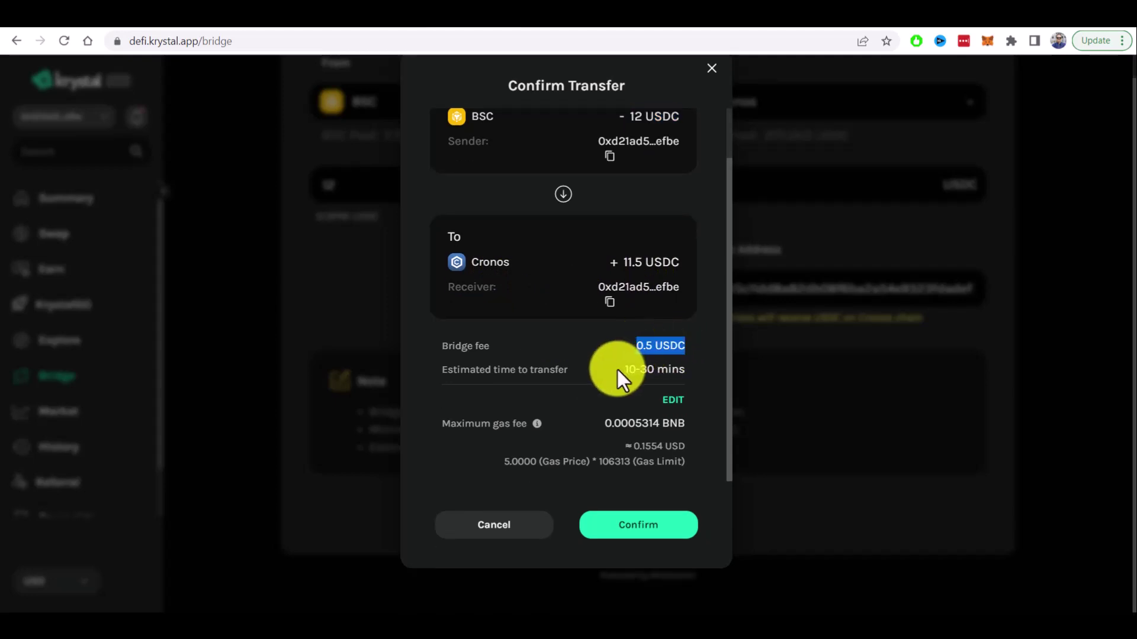
left_click_drag(624, 369, 679, 370)
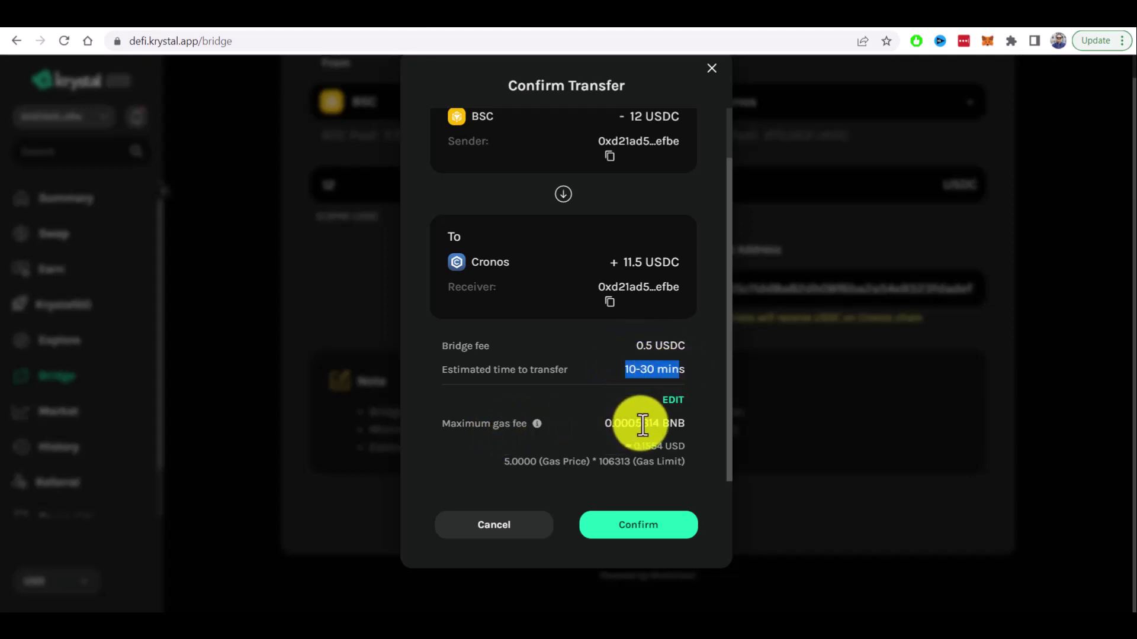
Confirm the 12 USDC bridge transfer and sign it in MetaMask
left_click(645, 530)
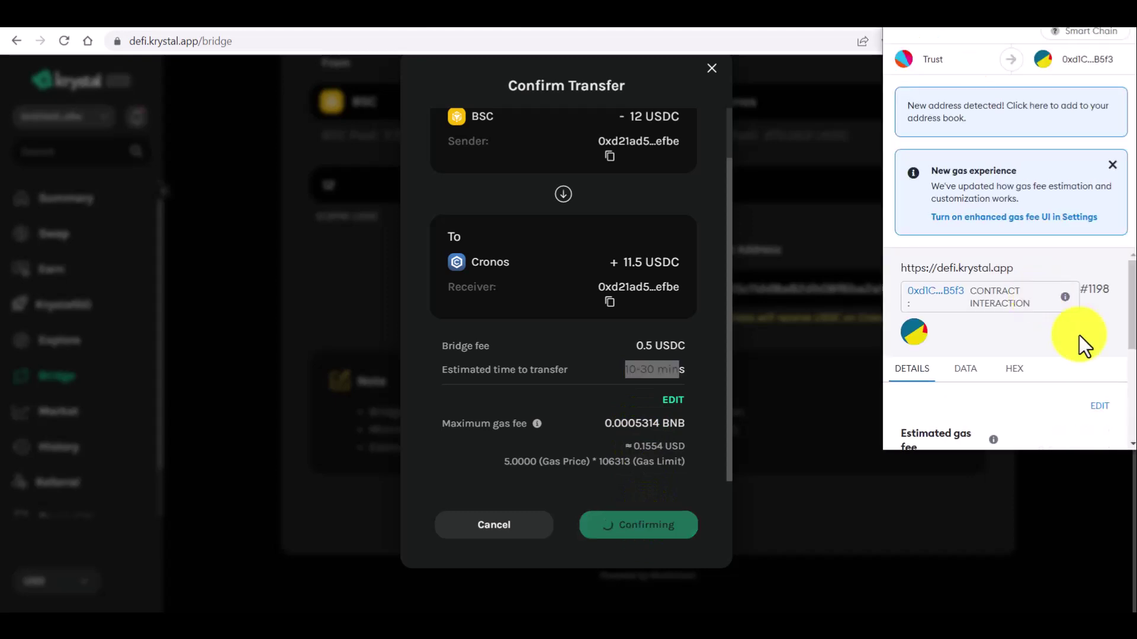
scroll(1082, 338, "down", 5)
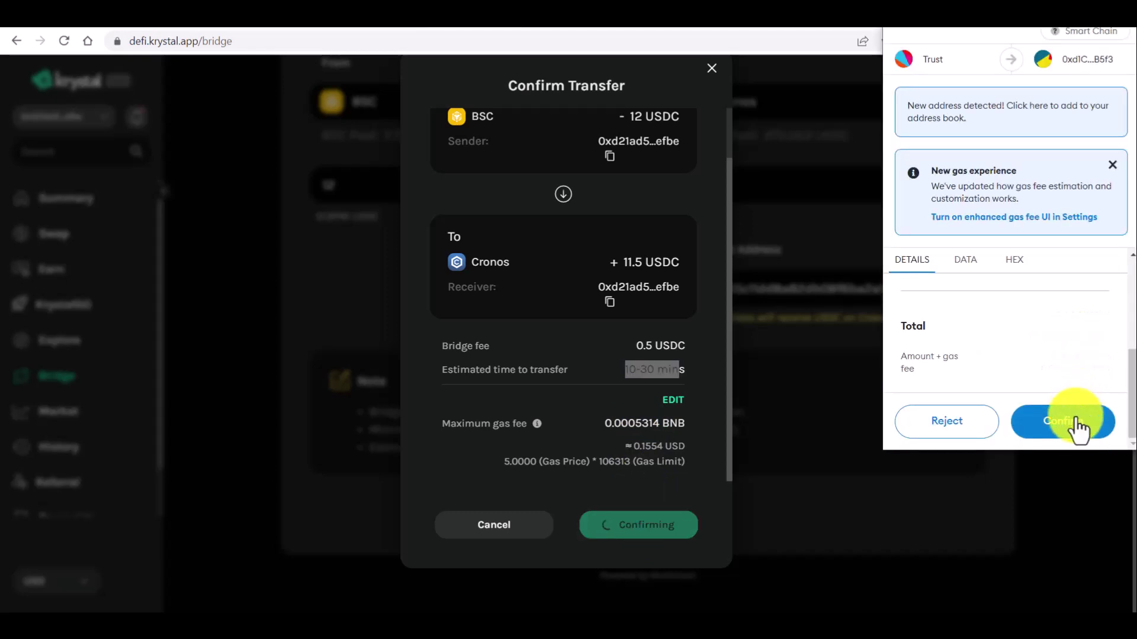
left_click(1073, 417)
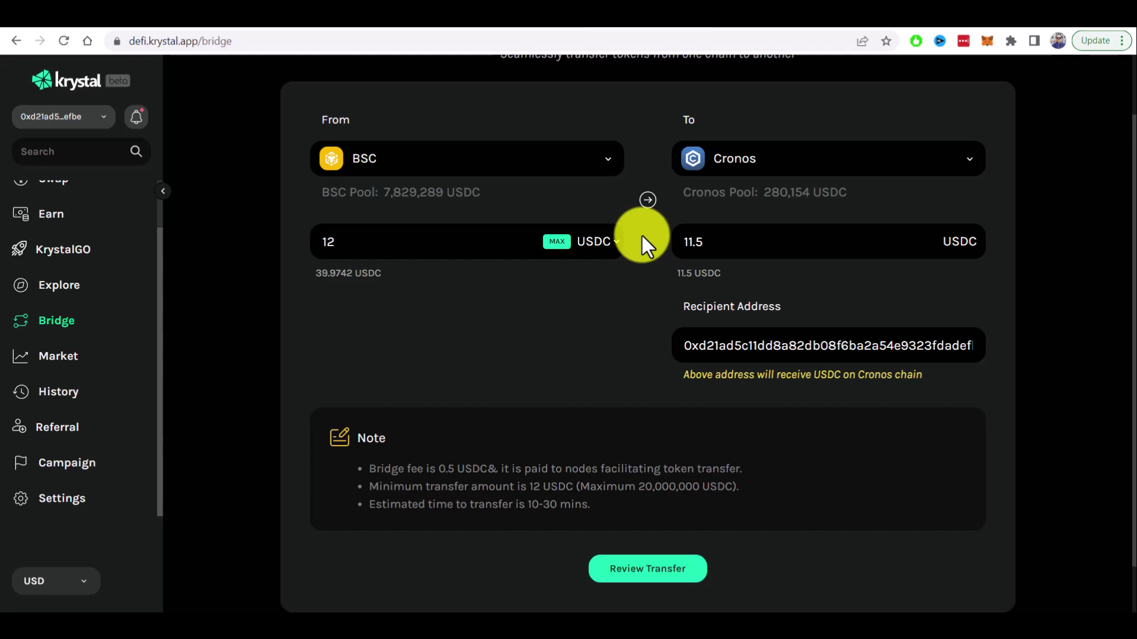
Open MetaMask and select Cronos Mainnet, which shows only 0 CRO
left_click(987, 41)
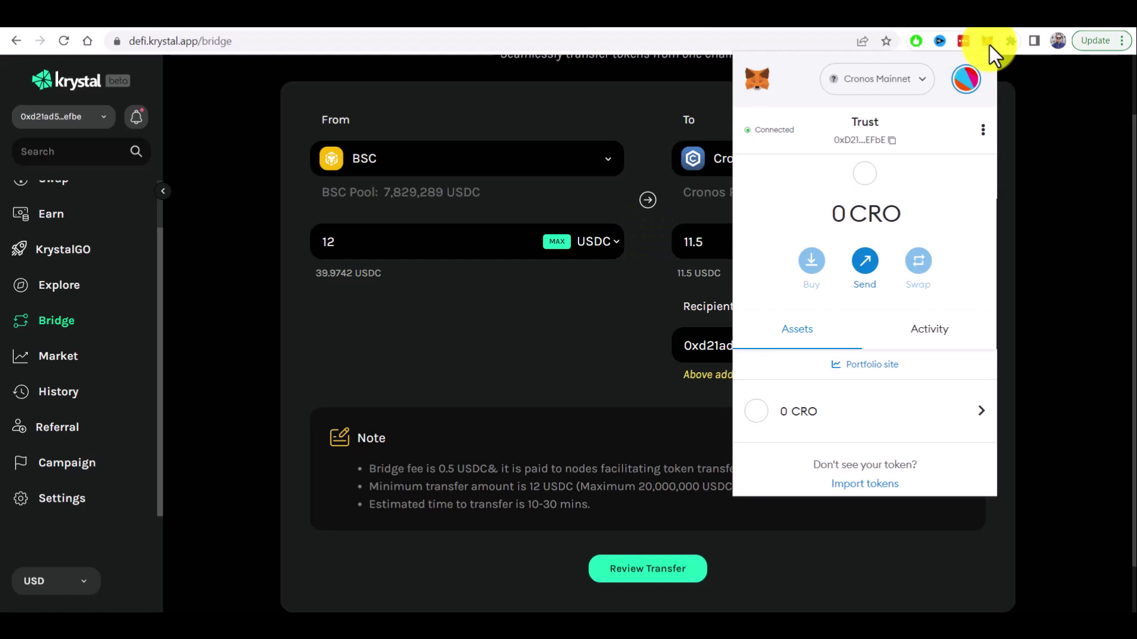
left_click(885, 89)
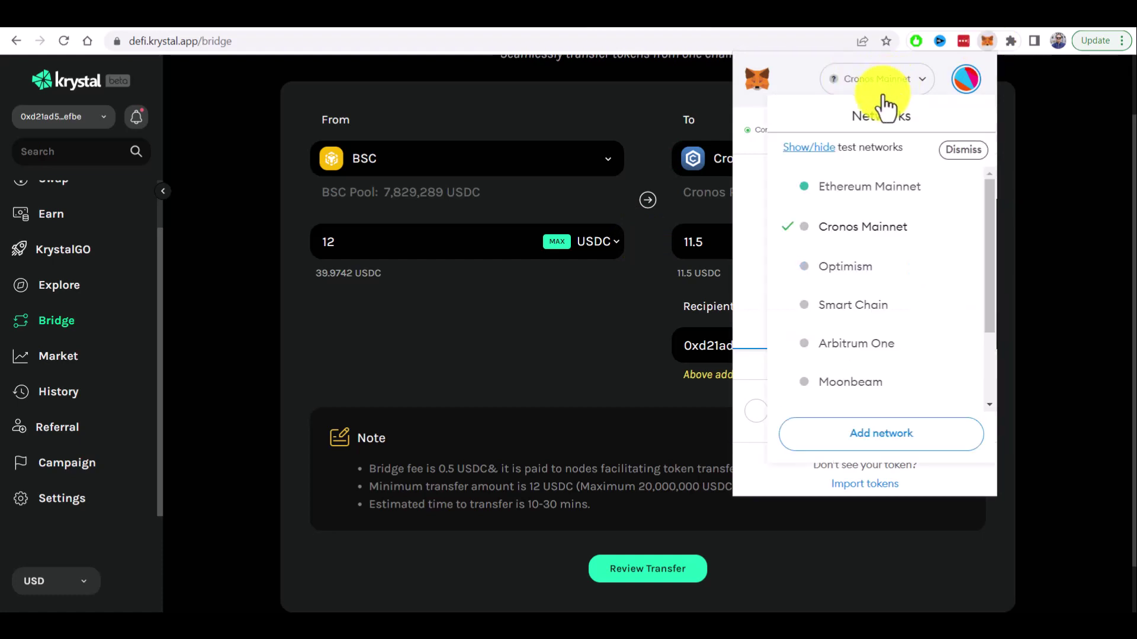
left_click(868, 230)
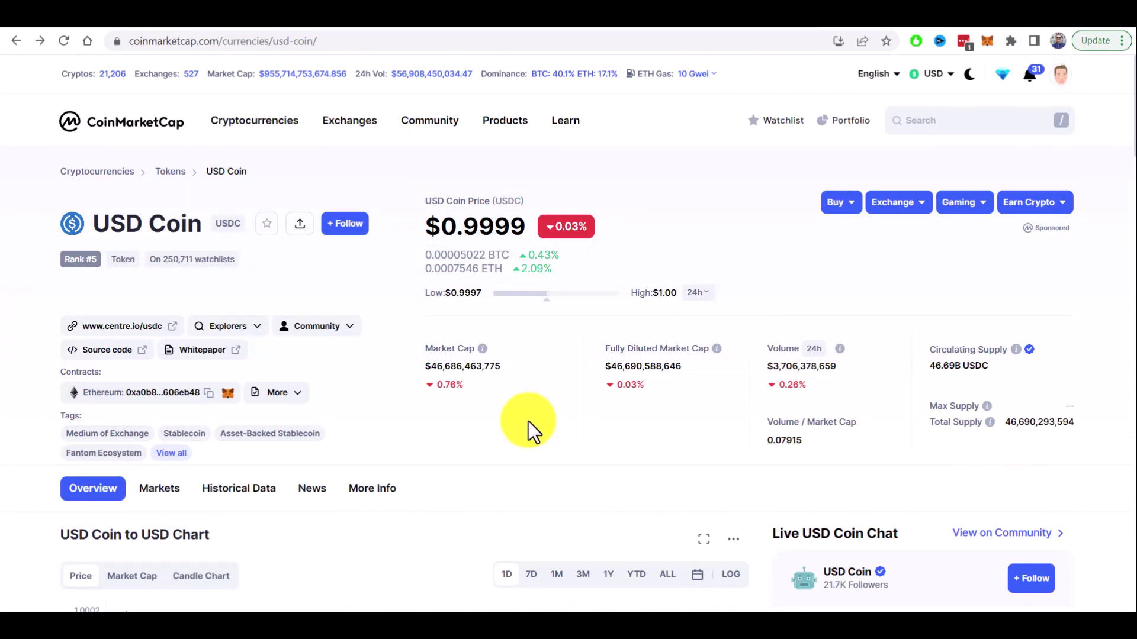
Expand USD Coin's contract list and copy the Cronos USDC contract address
left_click(294, 403)
scroll(299, 273, "down", 3)
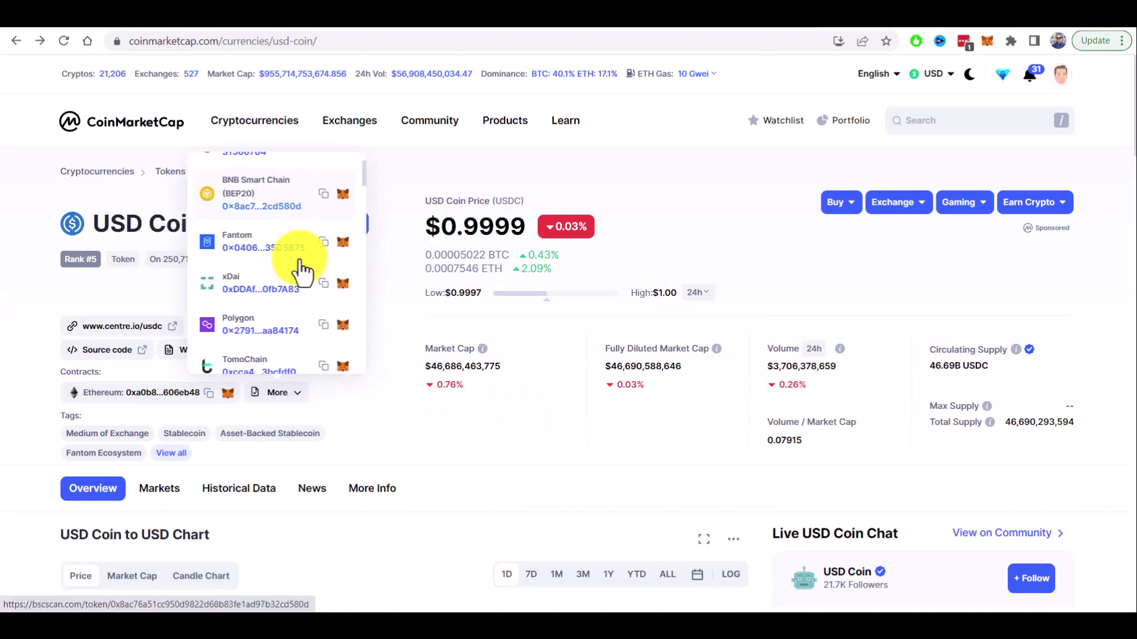
scroll(296, 267, "down", 5)
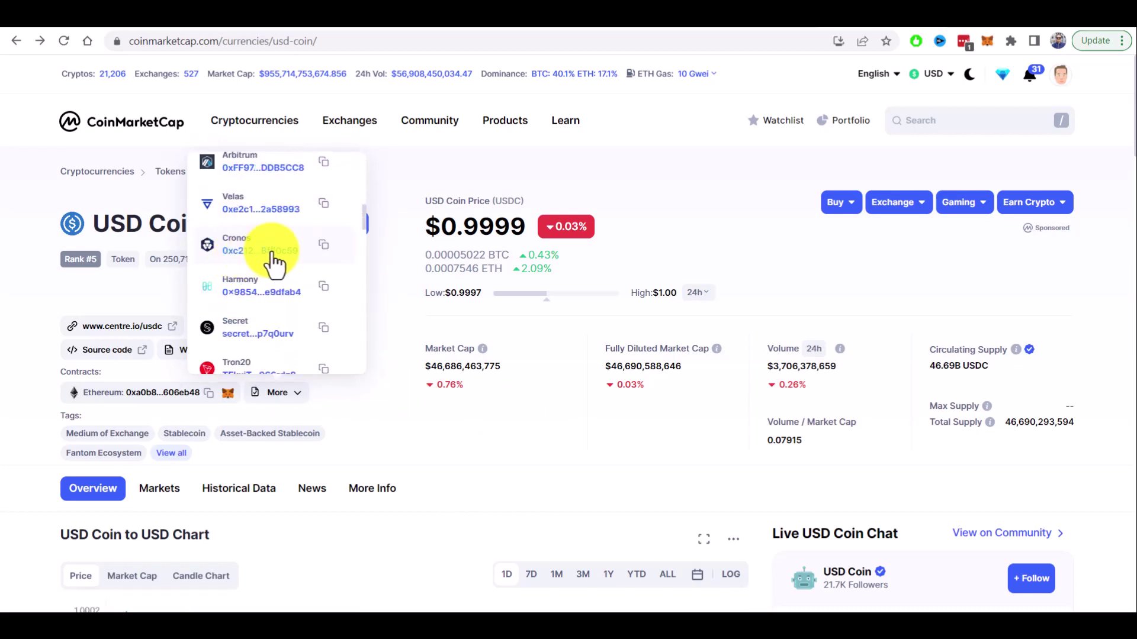
left_click(324, 246)
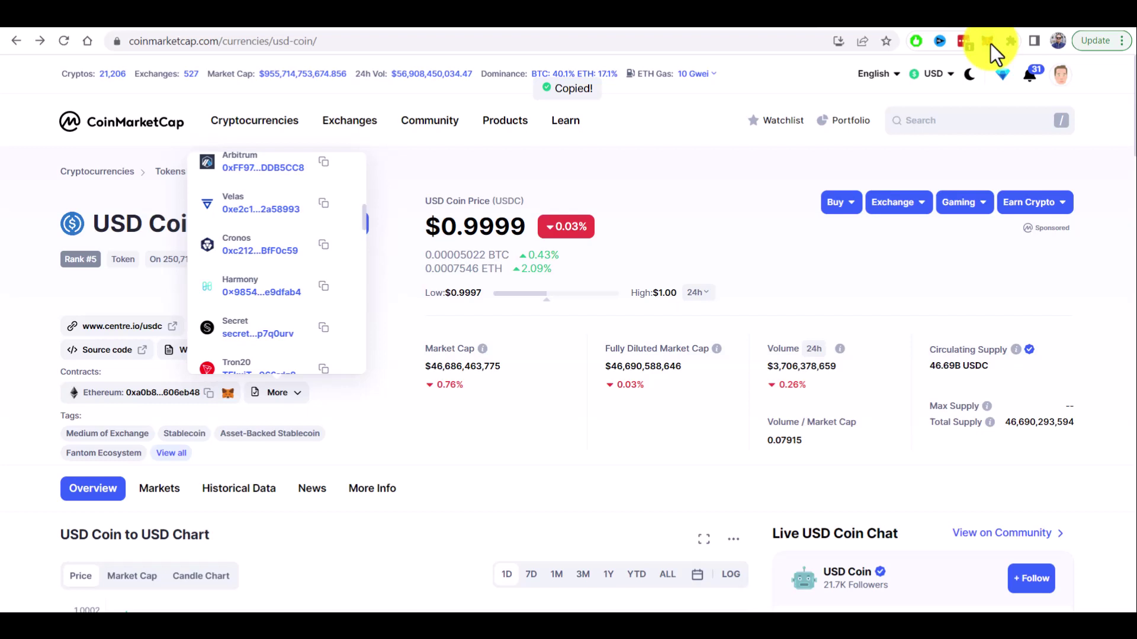
Paste the Cronos USDC contract address into MetaMask's custom token import and submit it
left_click(989, 42)
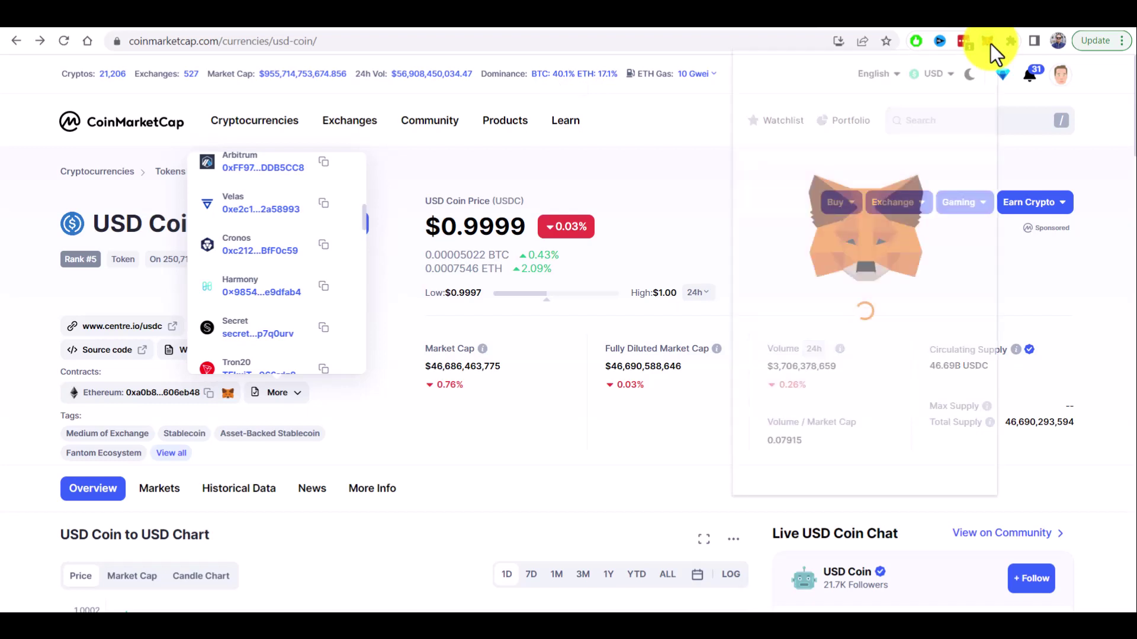
left_click(865, 485)
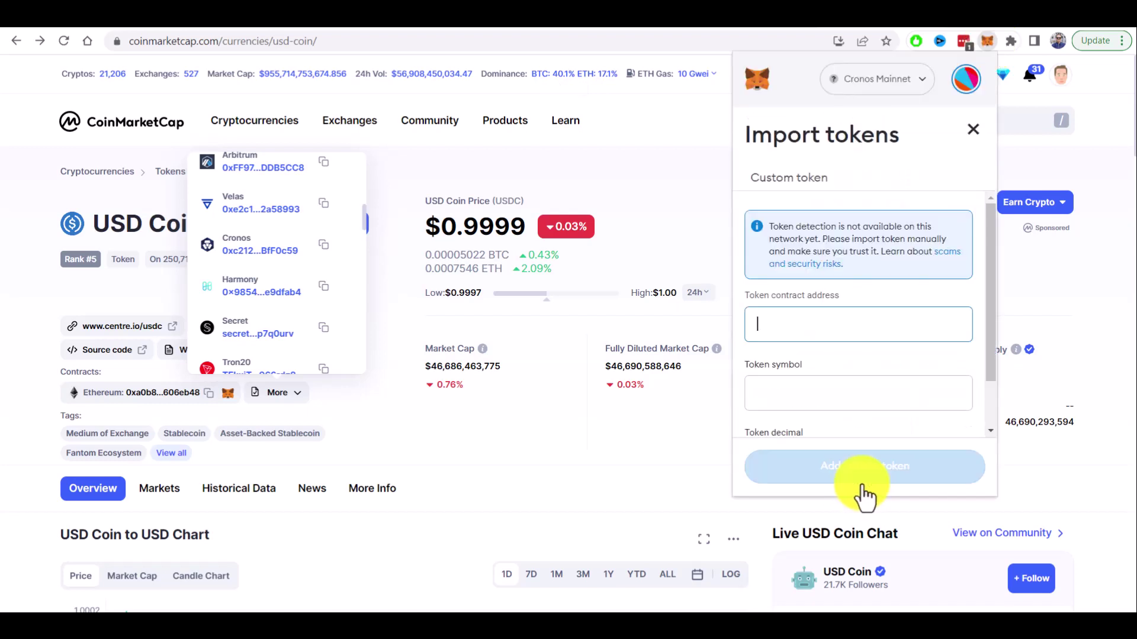
left_click(790, 323)
key("ctrl+v")
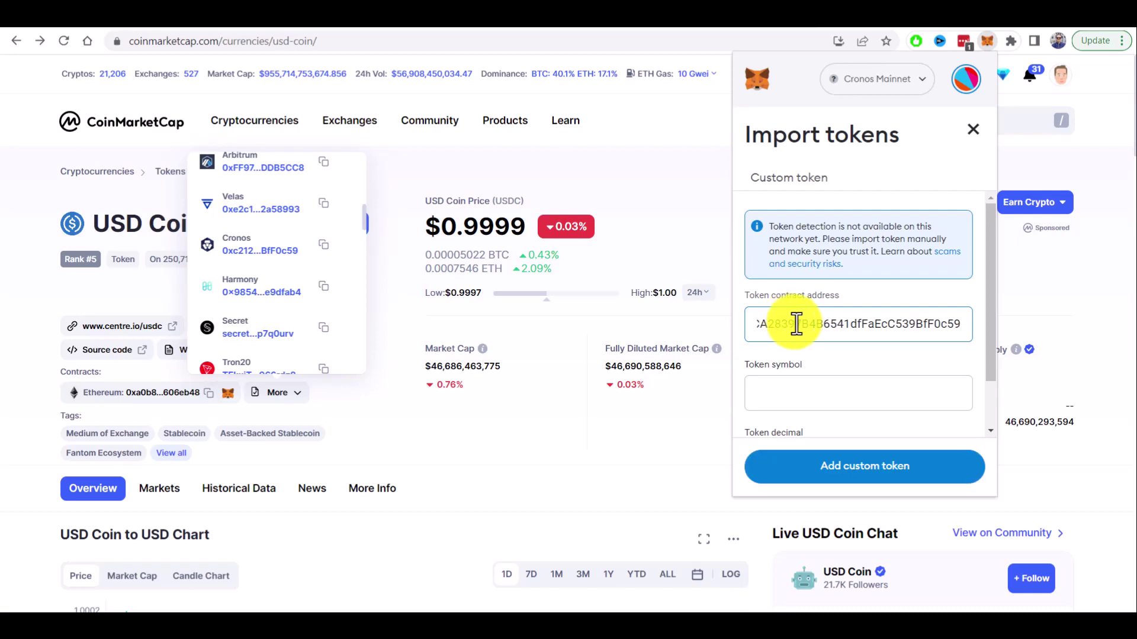
scroll(990, 320, "down", 1)
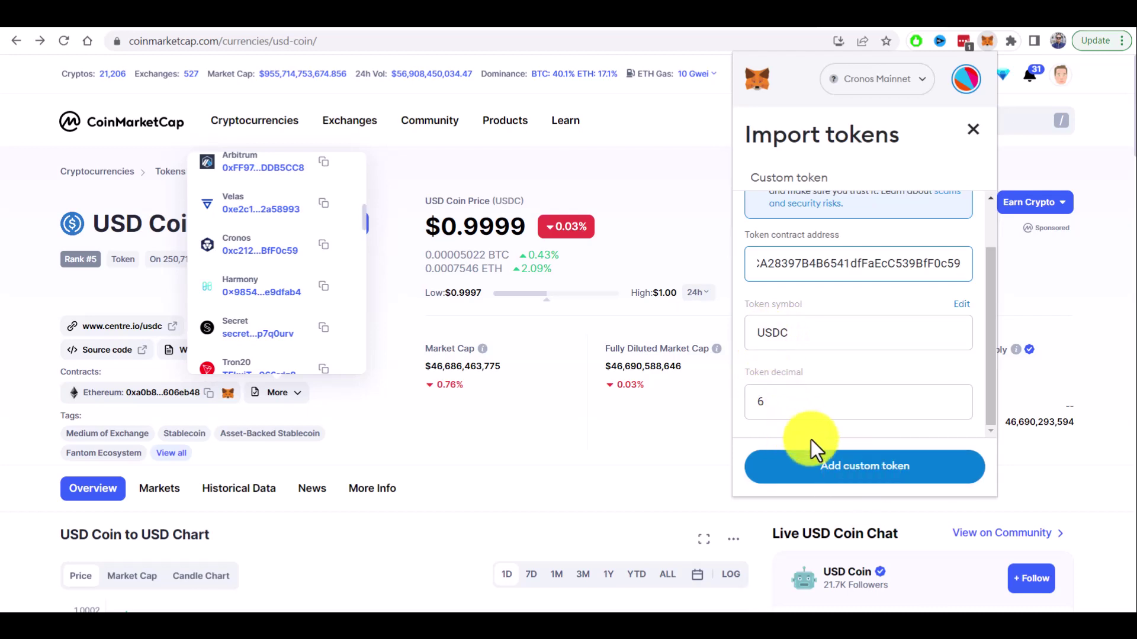
left_click(856, 471)
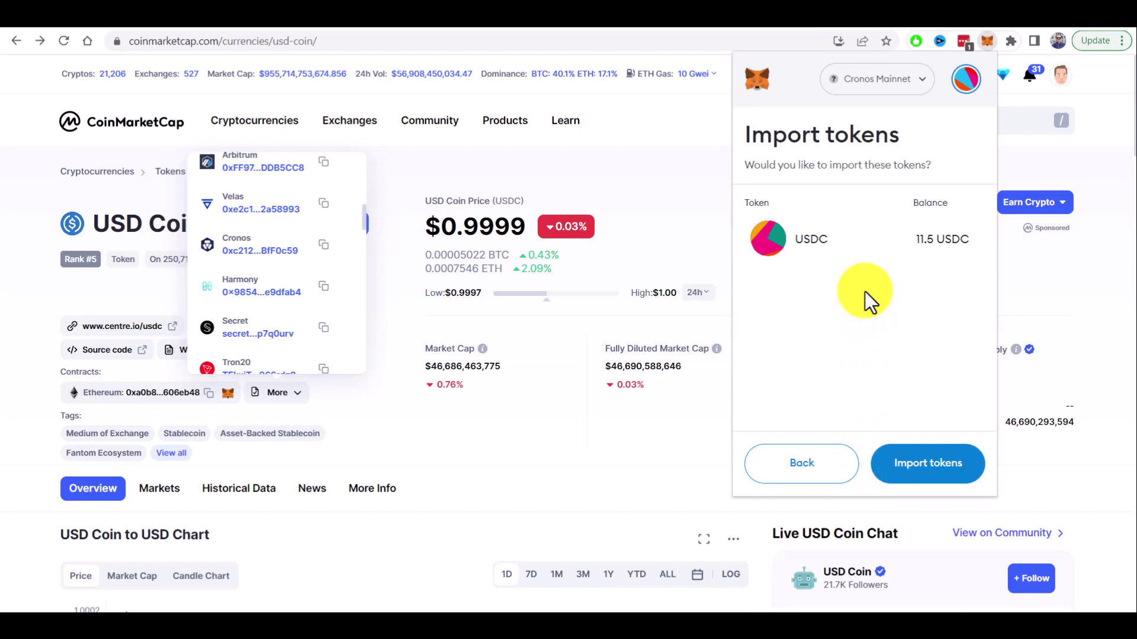
Import USDC into the wallet and check the 11.5 USDC and 0 CRO balances
left_click_drag(792, 233, 969, 238)
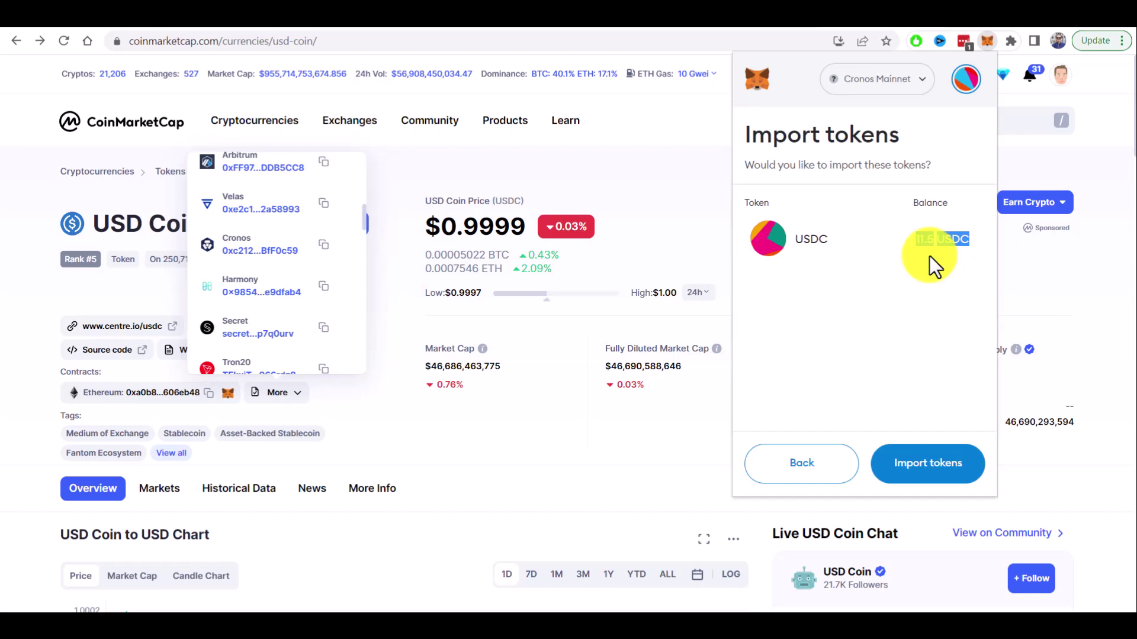
key("Return")
scroll(855, 399, "down", 3)
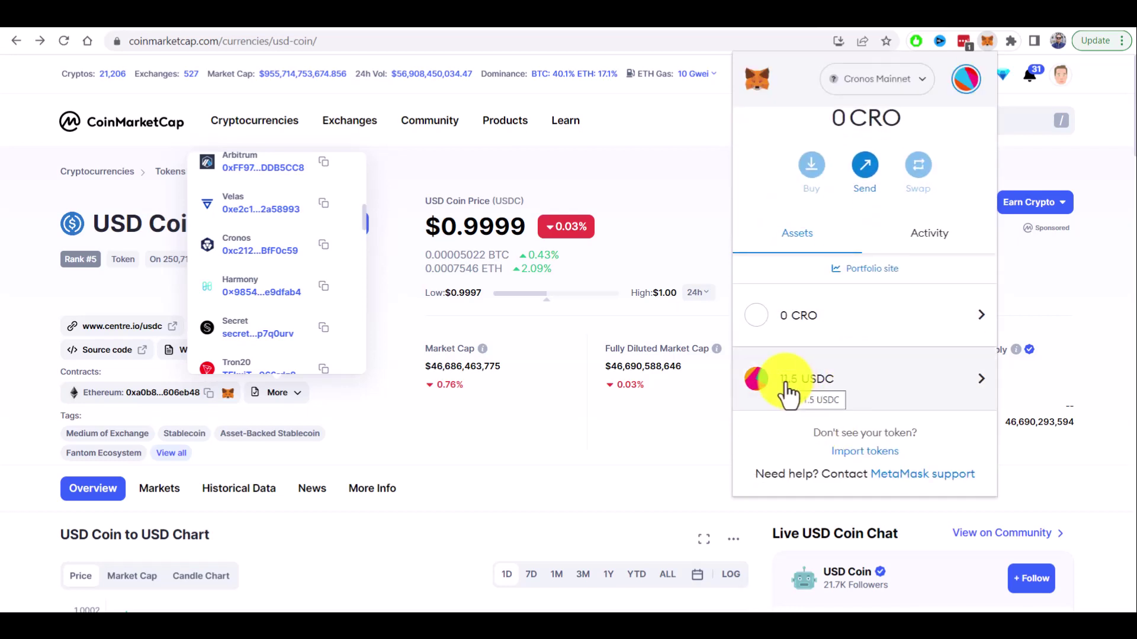
scroll(789, 394, "up", 3)
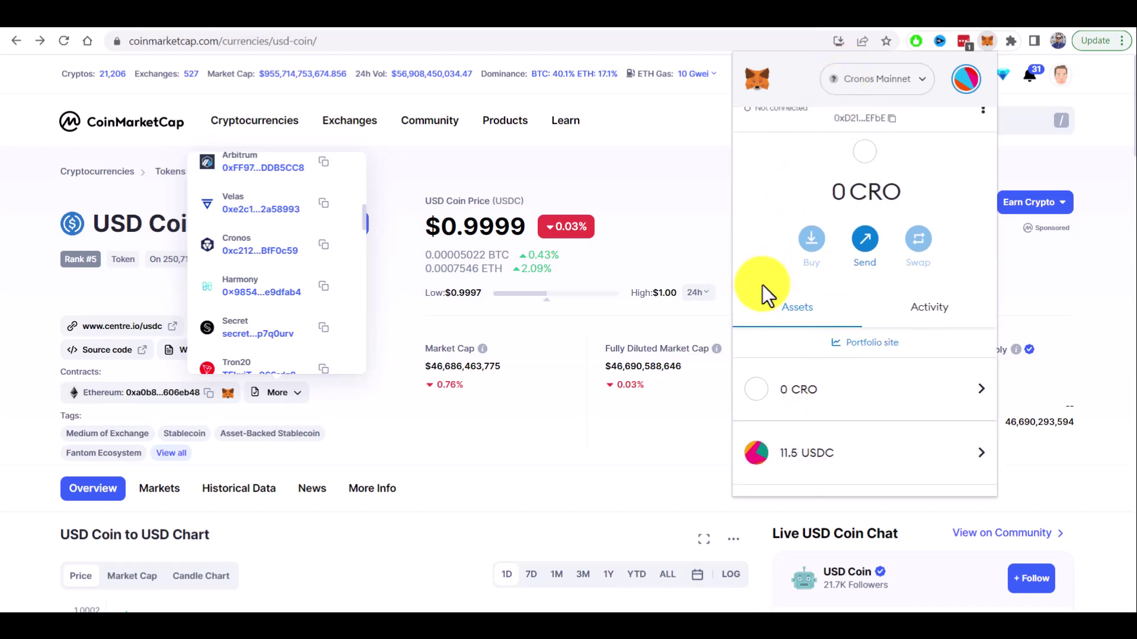
scroll(829, 255, "up", 1)
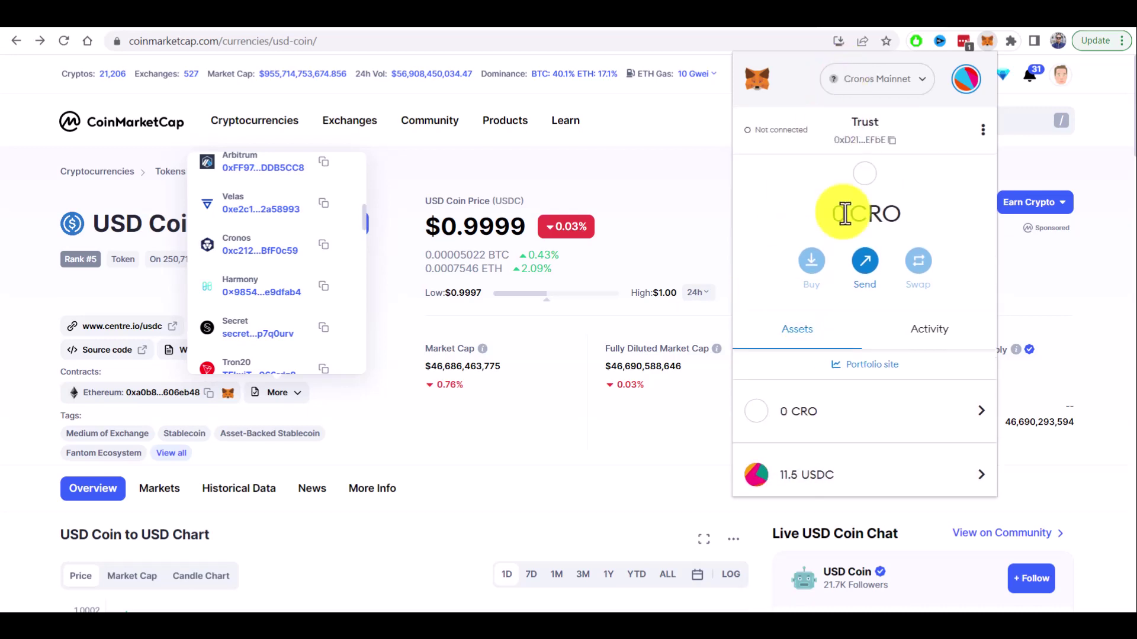
left_click_drag(830, 214, 906, 214)
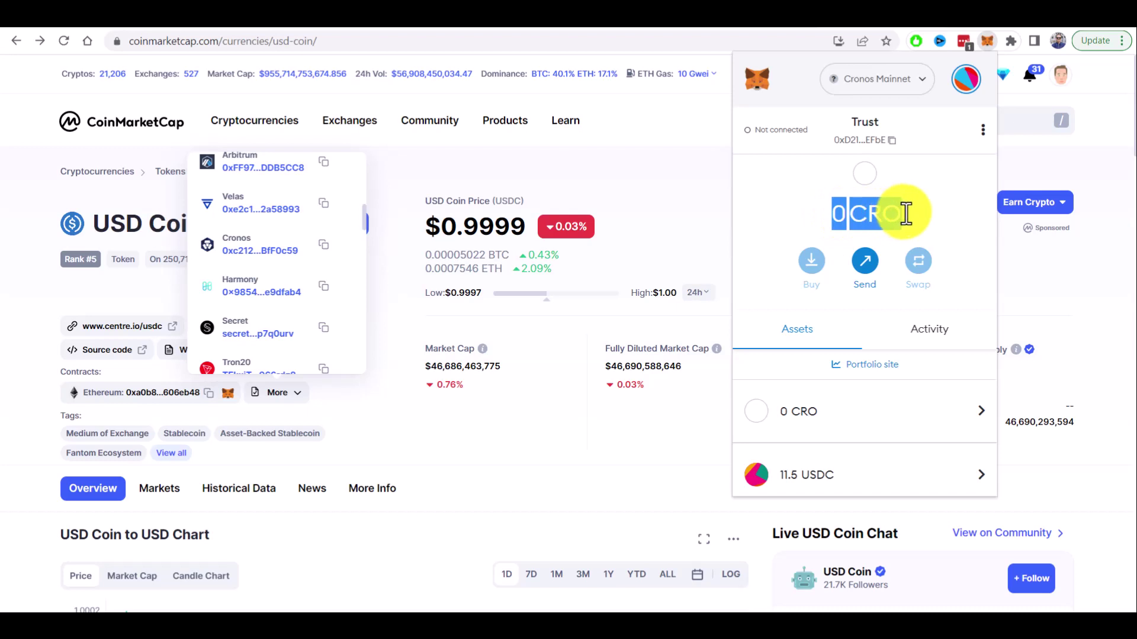
Close MetaMask and open the Cronos coin page on CoinMarketCap via a 'cro' search
left_click(634, 197)
left_click(968, 135)
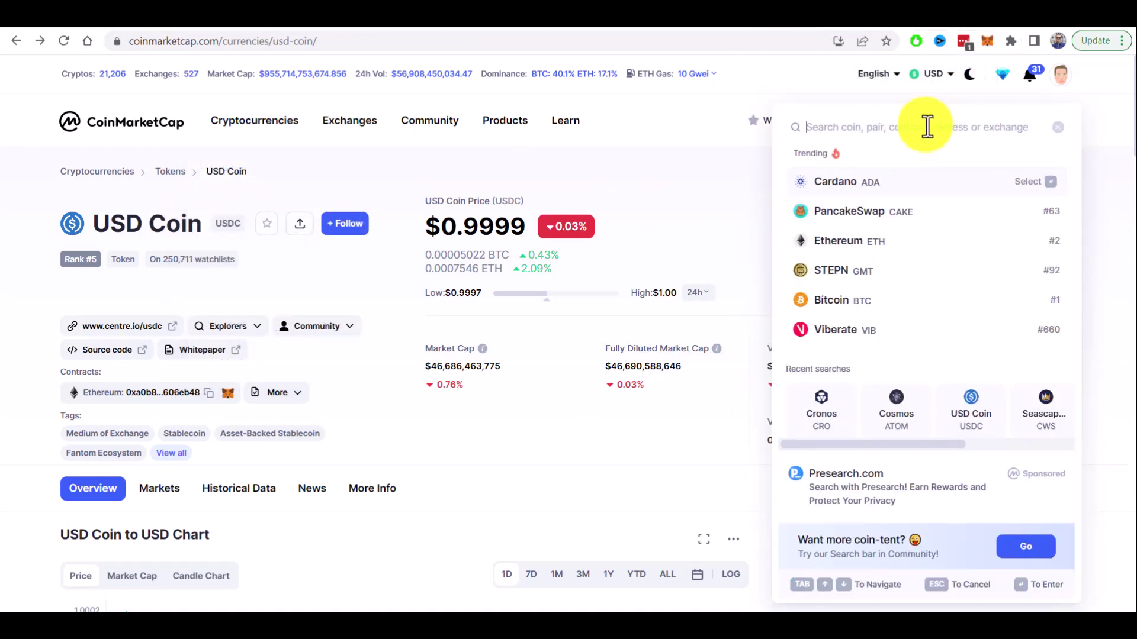
type("cro")
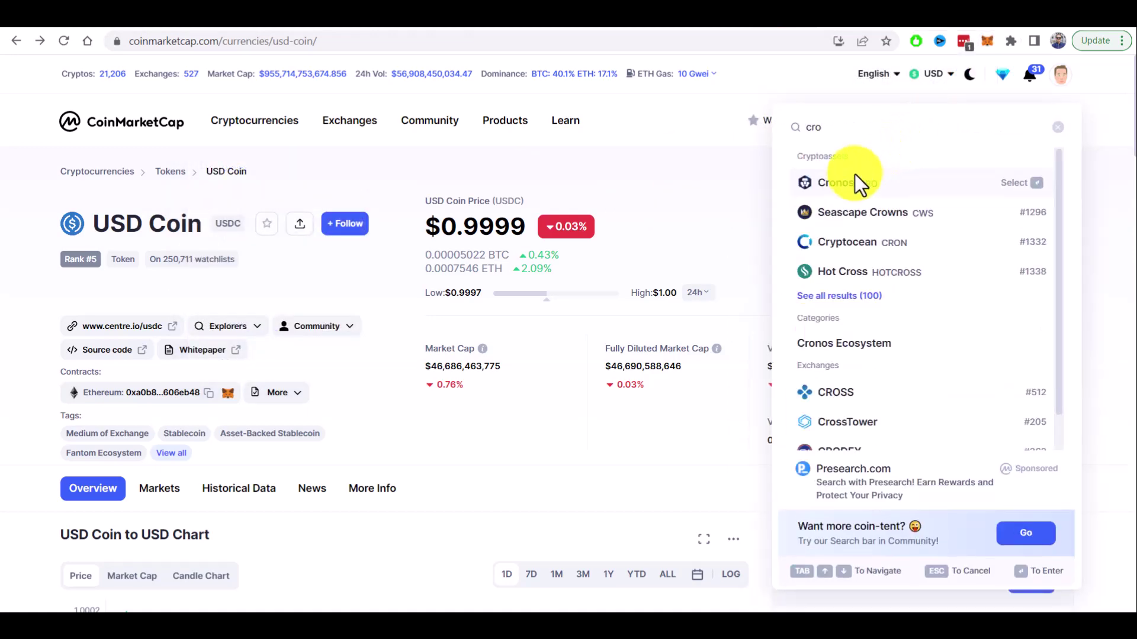
left_click(855, 180)
scroll(417, 415, "down", 5)
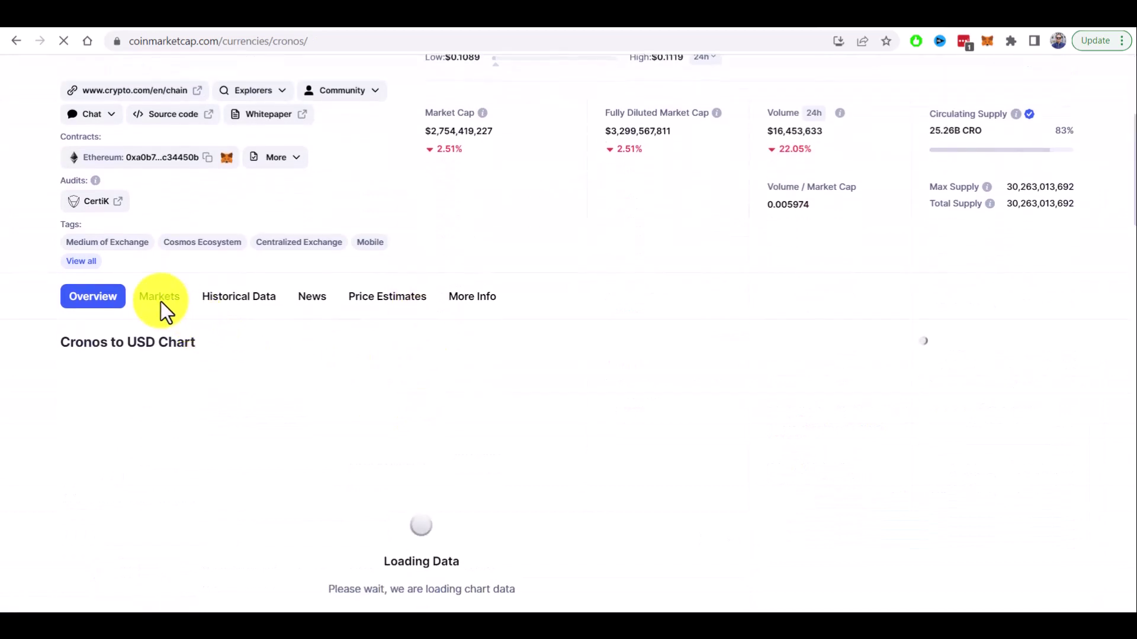
Browse the Cronos markets listing, with CRO at $0.1089, then reopen MetaMask
left_click(159, 297)
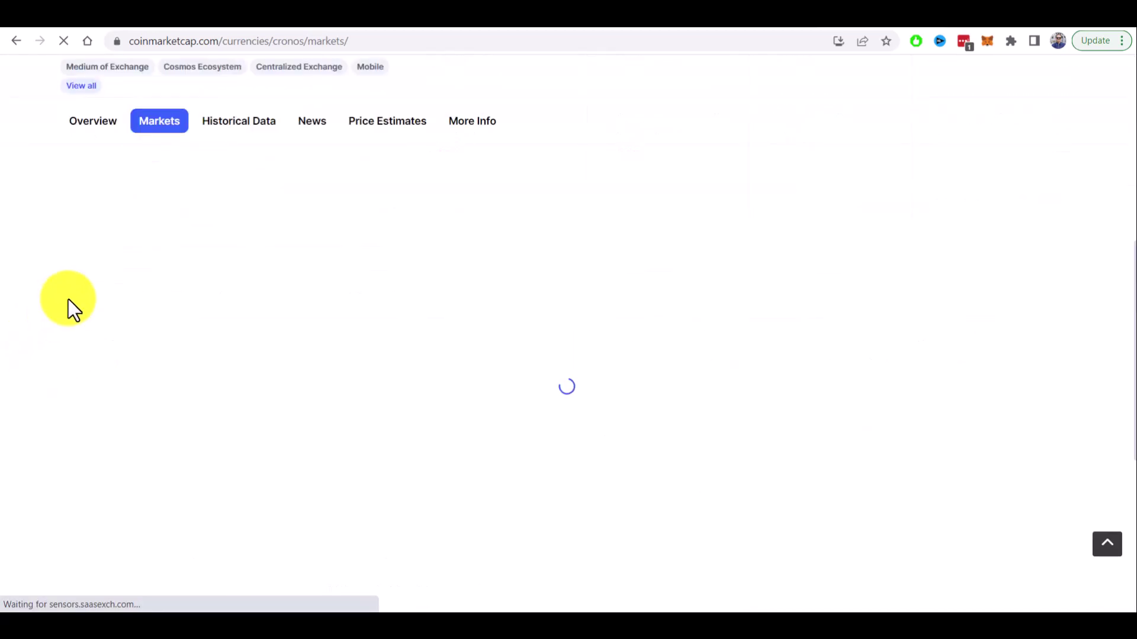
scroll(113, 222, "down", 5)
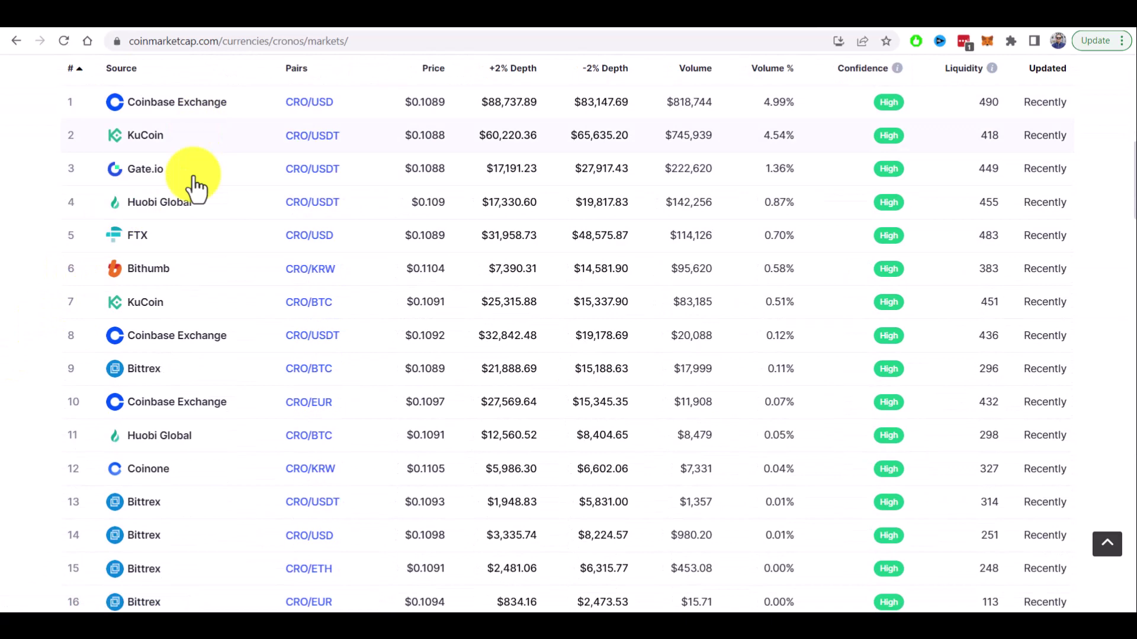
scroll(154, 279, "up", 3)
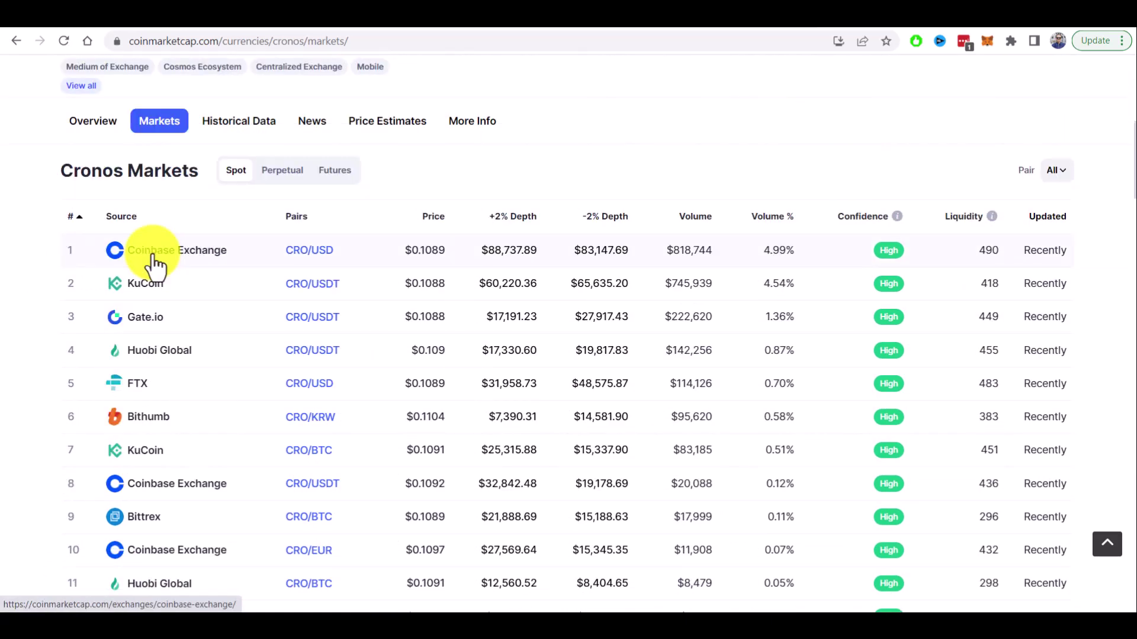
scroll(228, 406, "down", 6)
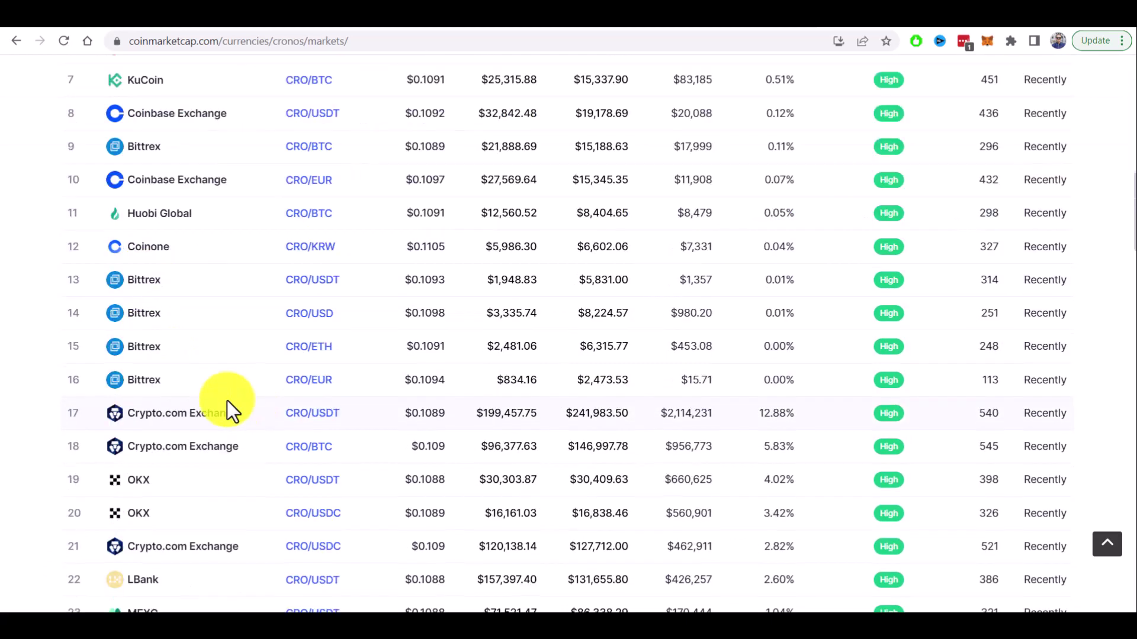
scroll(227, 400, "up", 15)
left_click_drag(96, 281, 248, 297)
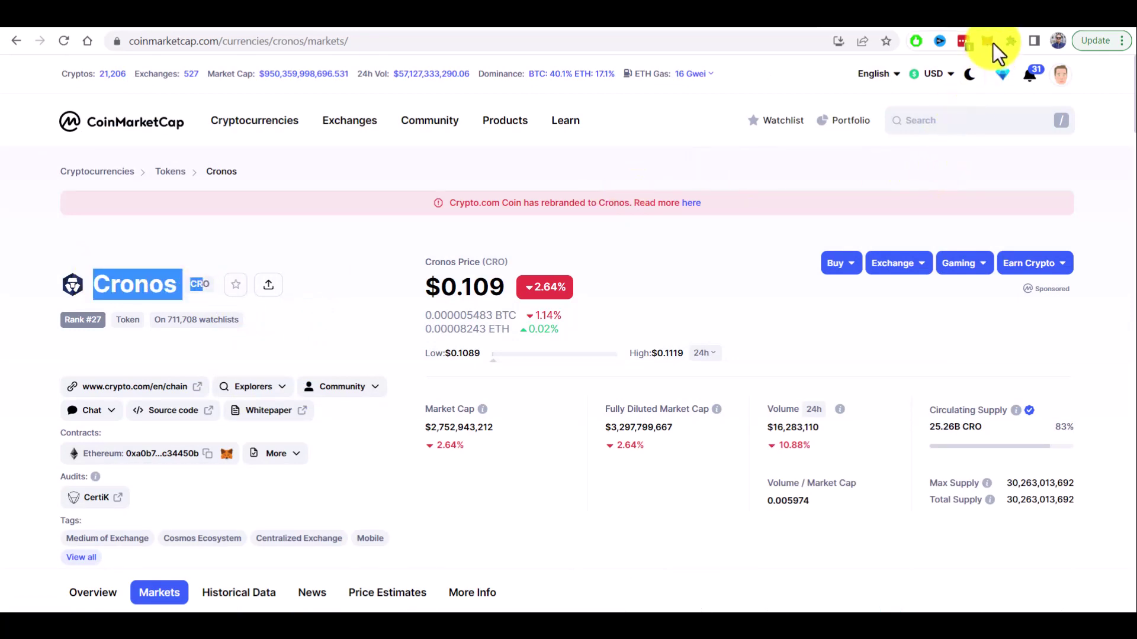
left_click(991, 42)
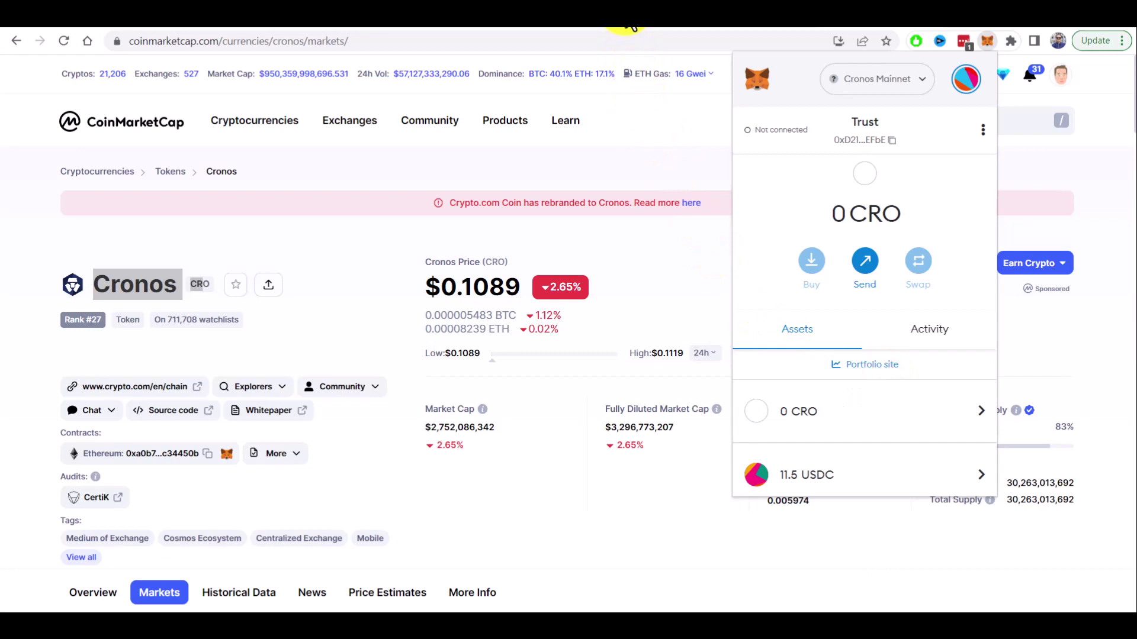
Go from Krystal Bridge to the Swap page and switch its network to Cronos
left_click(626, 17)
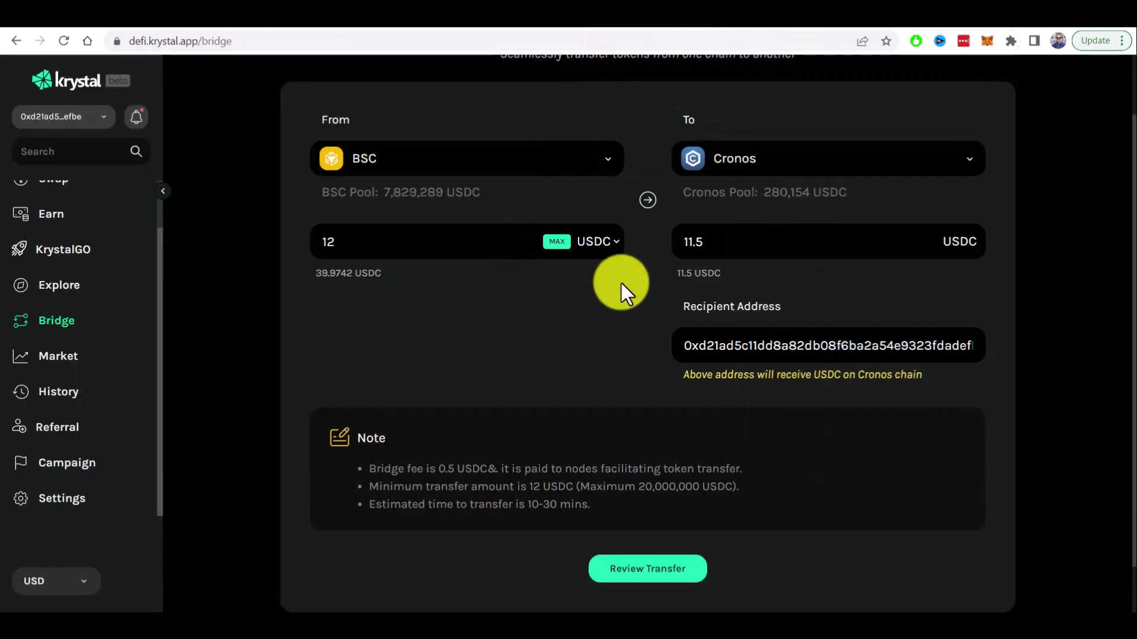
scroll(107, 376, "up", 1)
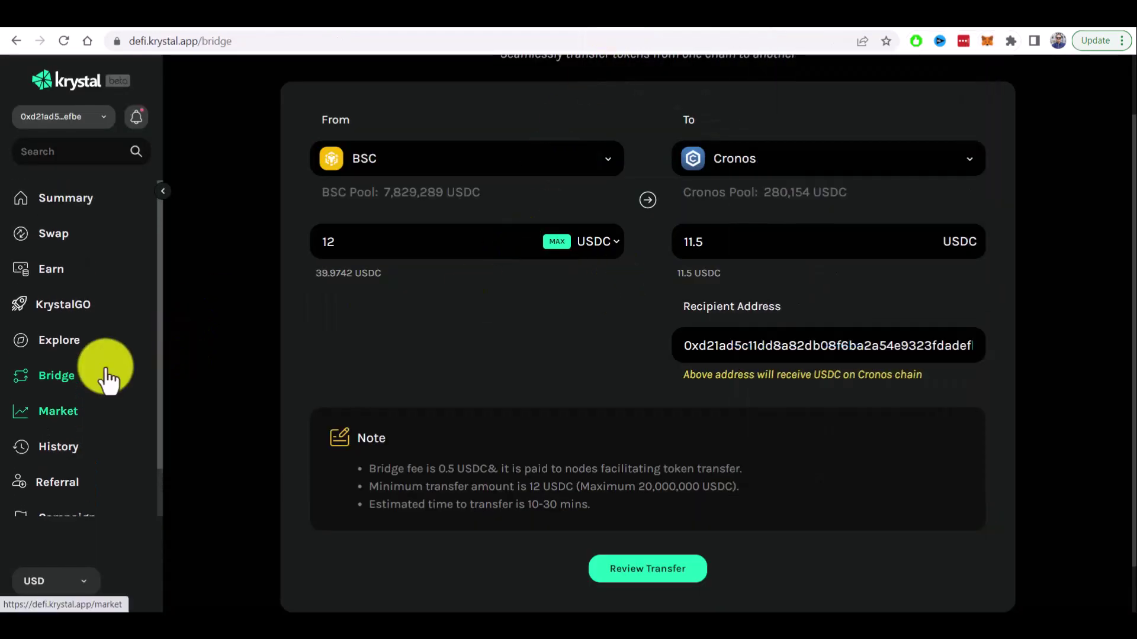
left_click(142, 240)
left_click(736, 126)
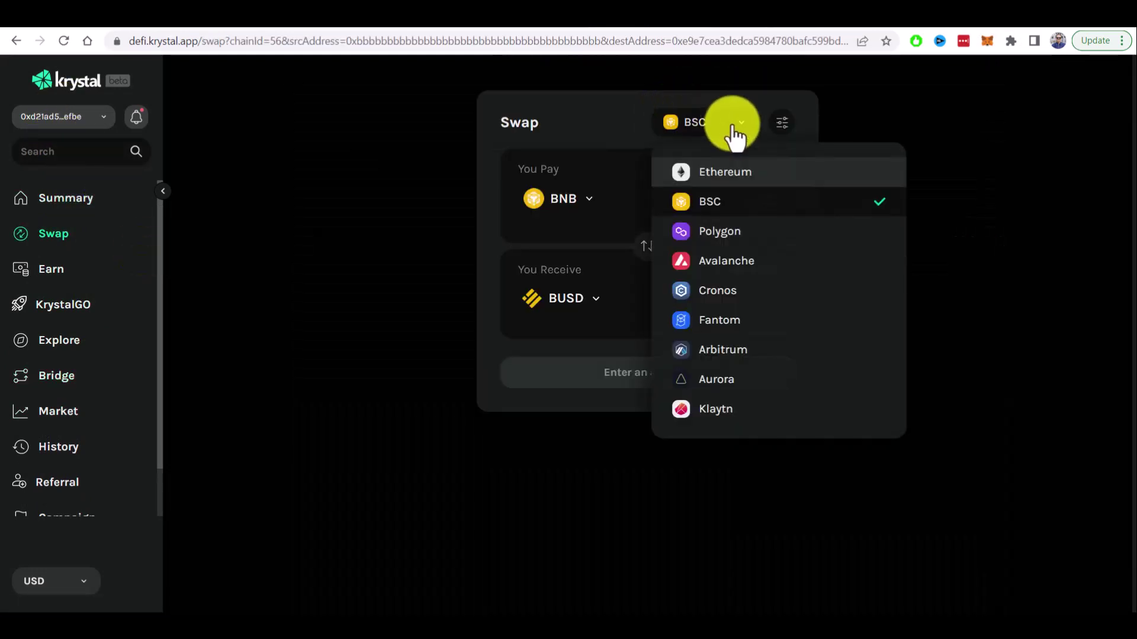
left_click(714, 291)
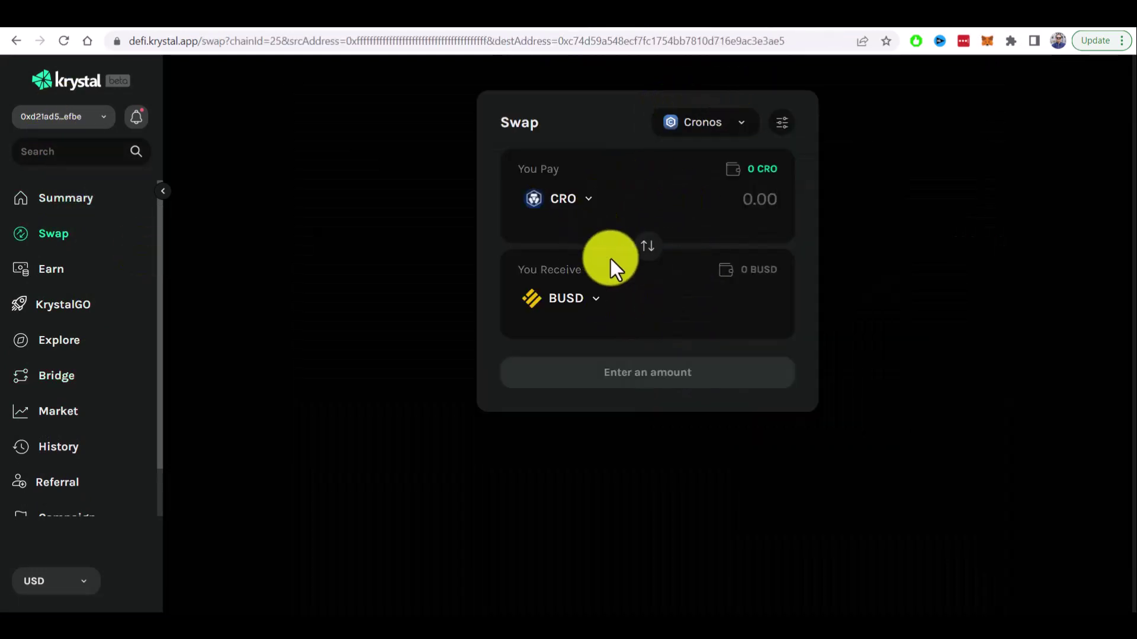
Set USDC as the token to pay and start choosing the token to receive
left_click(569, 214)
left_click(540, 196)
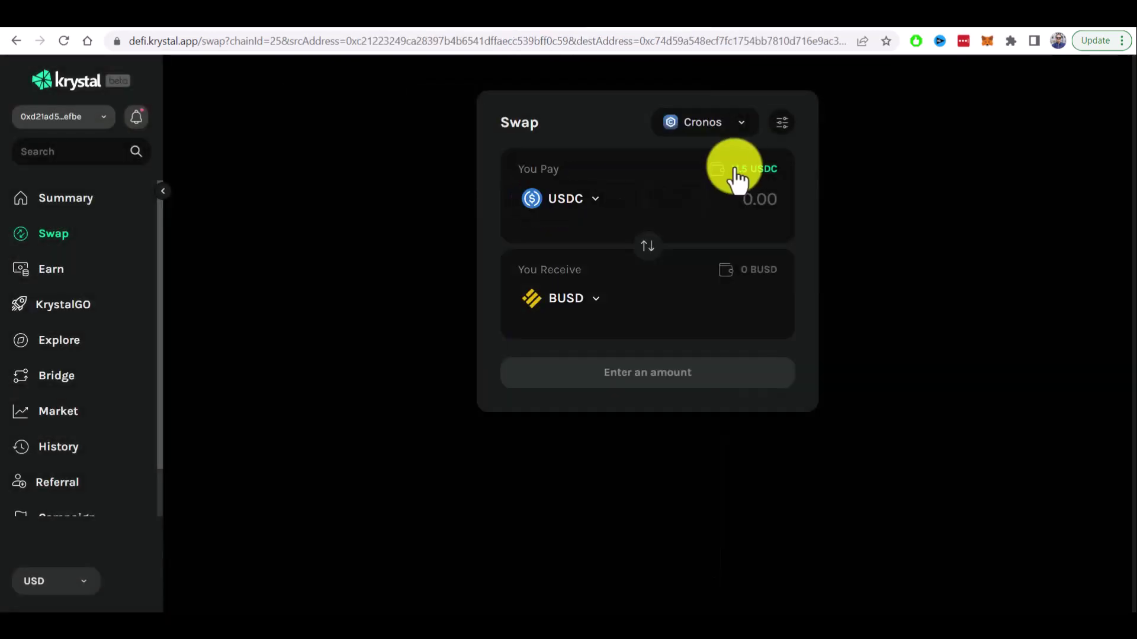
left_click(596, 305)
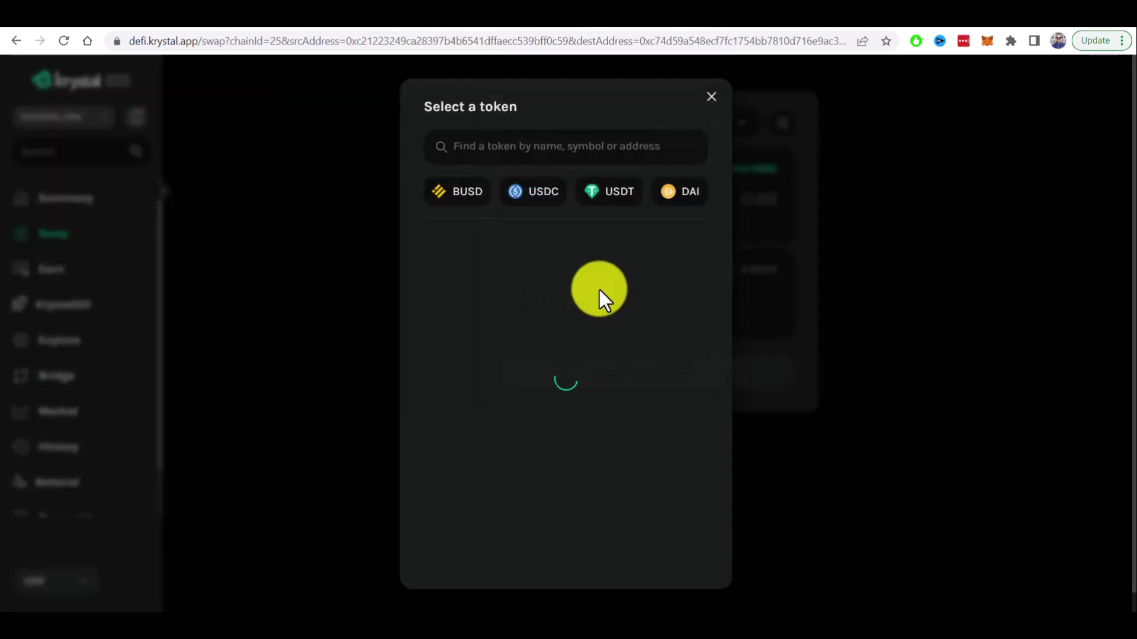